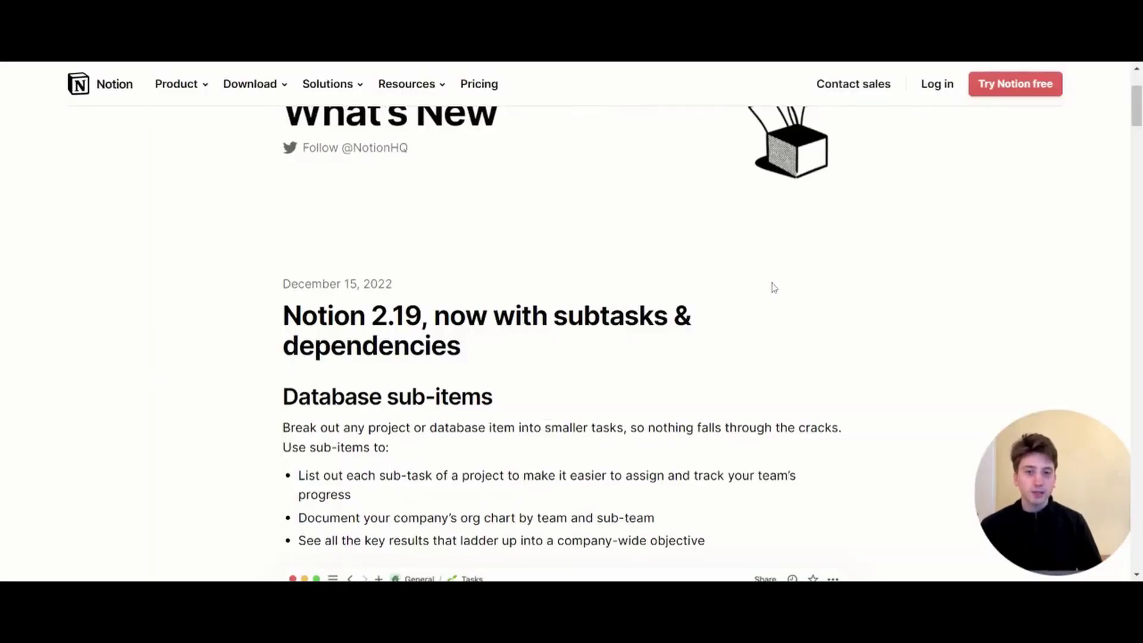
- Highlight the Database sub-items and Dependencies headings, then go to the Master Task Board page
scroll(770, 286, down, 5)
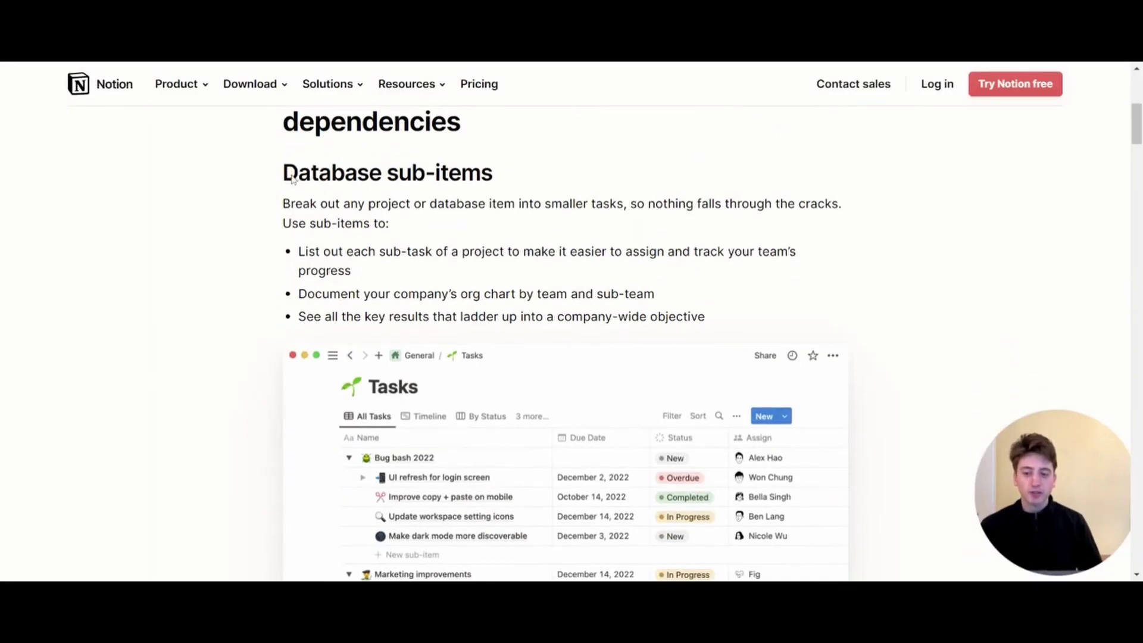
drag(291, 178, 526, 183)
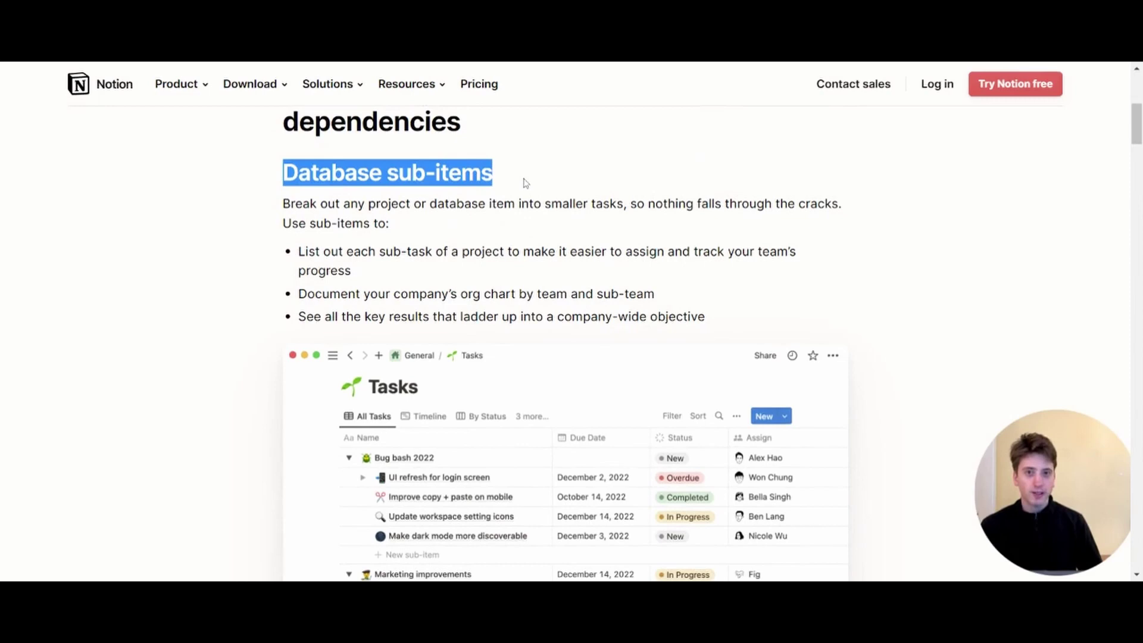
scroll(289, 403, down, 8)
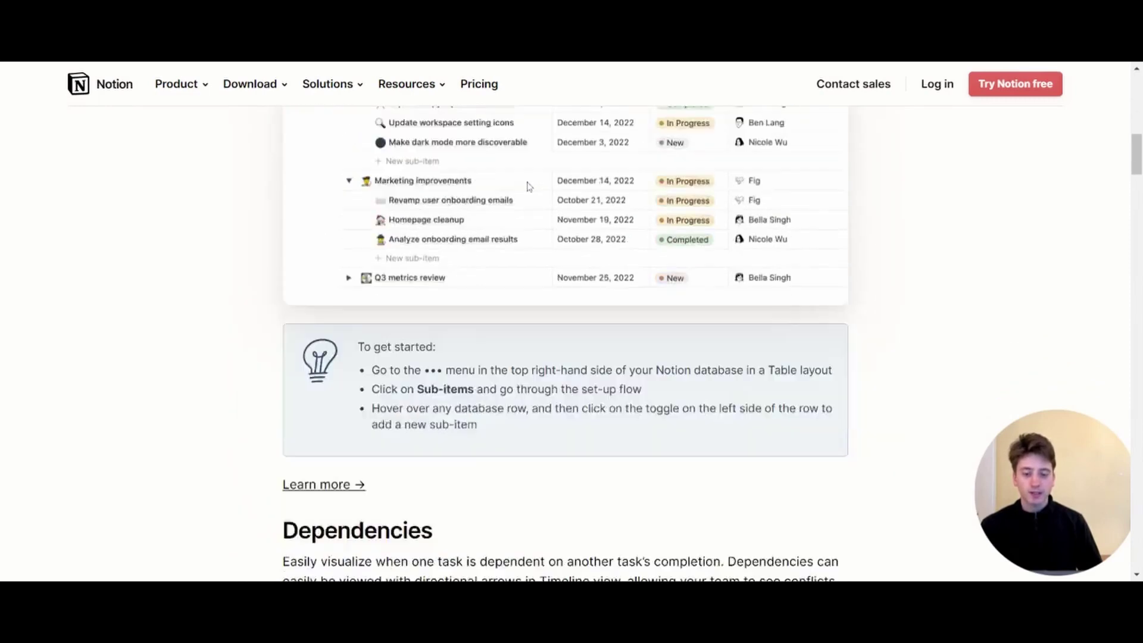
drag(289, 404, 529, 403)
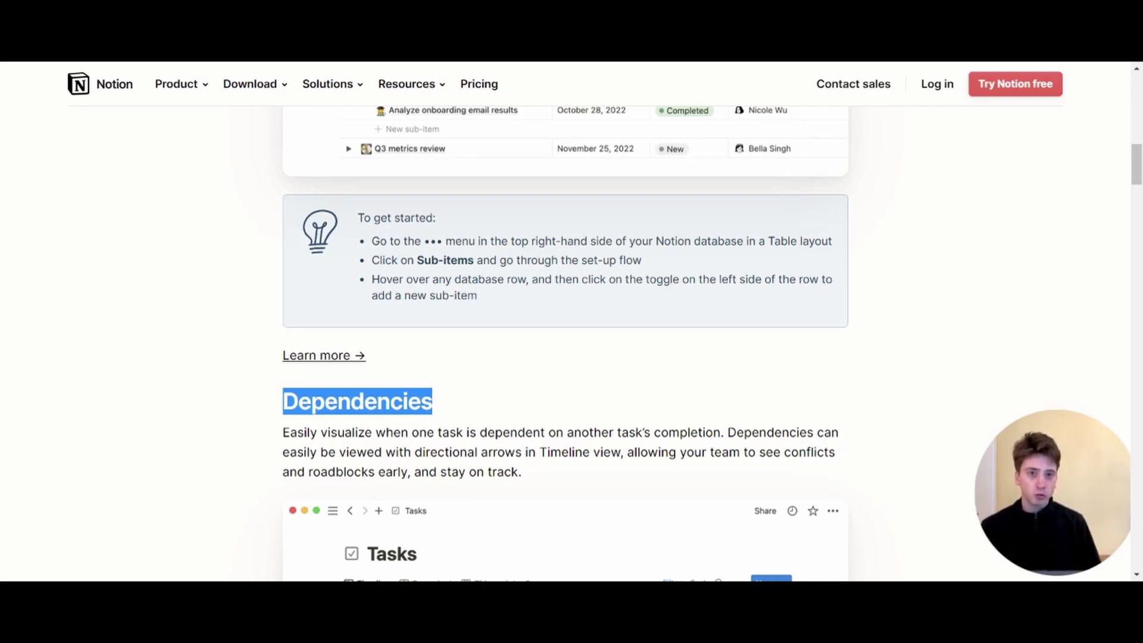
click(202, 62)
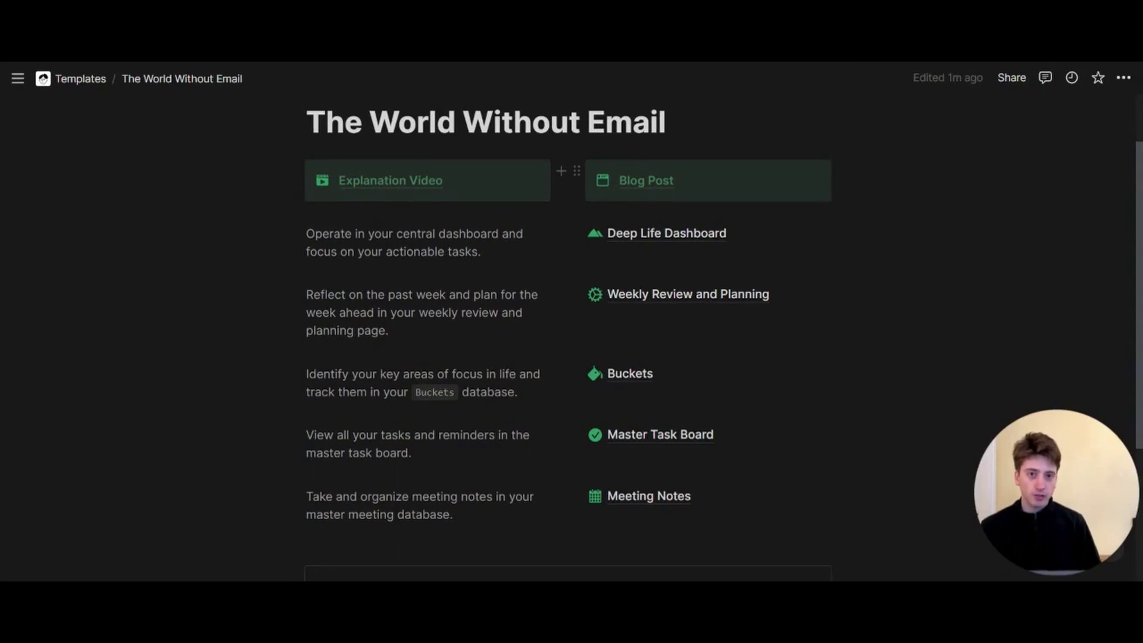
scroll(635, 242, down, 2)
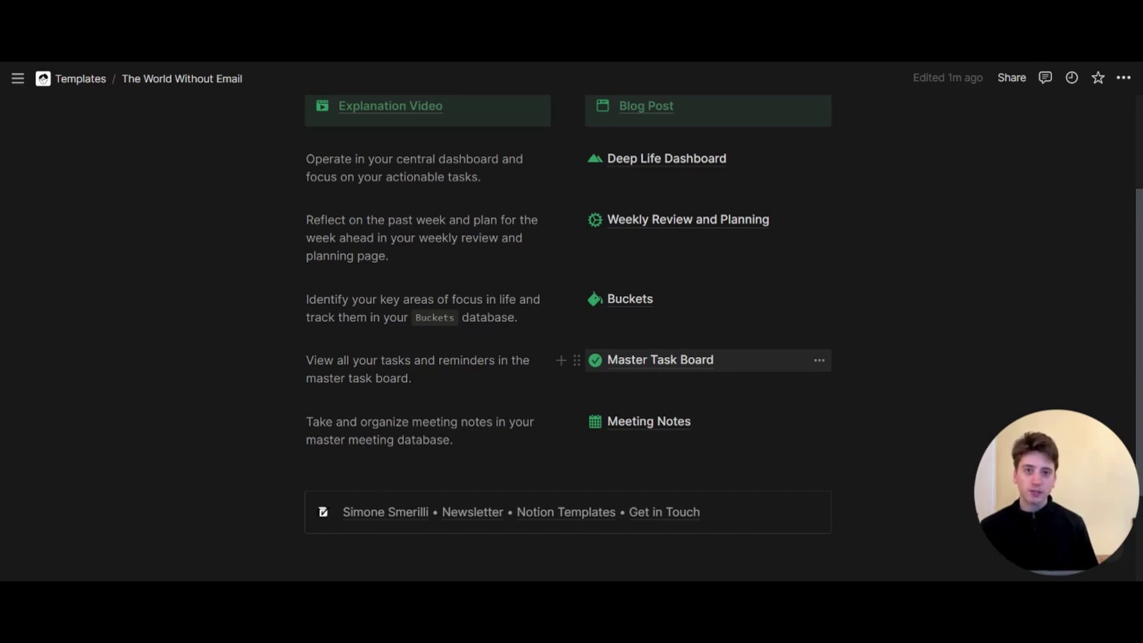
click(666, 365)
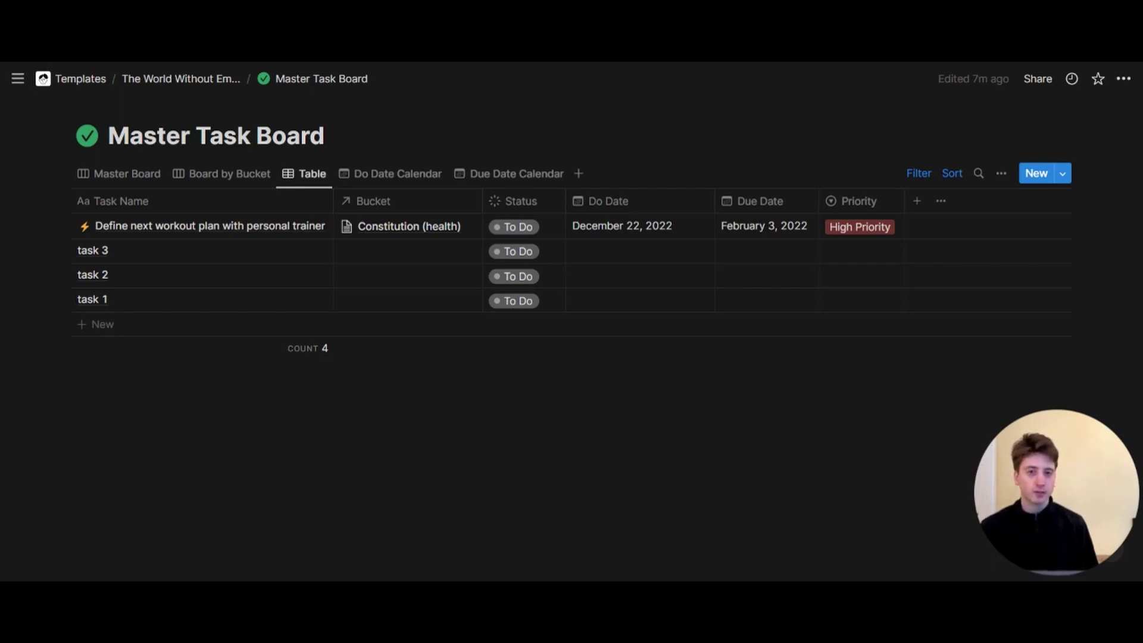
click(132, 174)
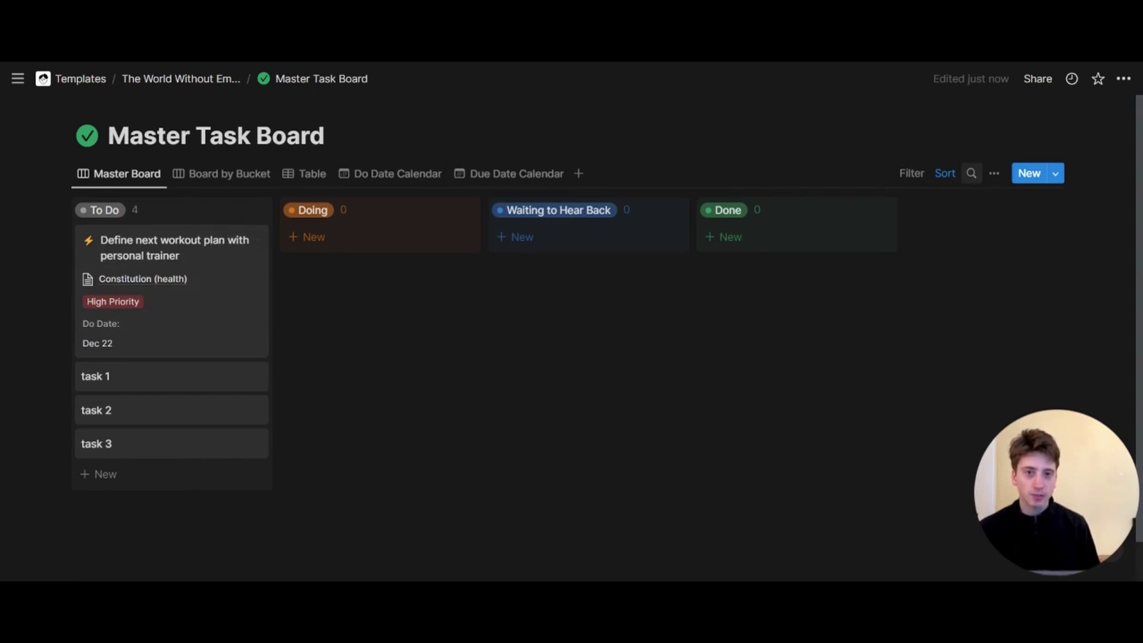
click(994, 173)
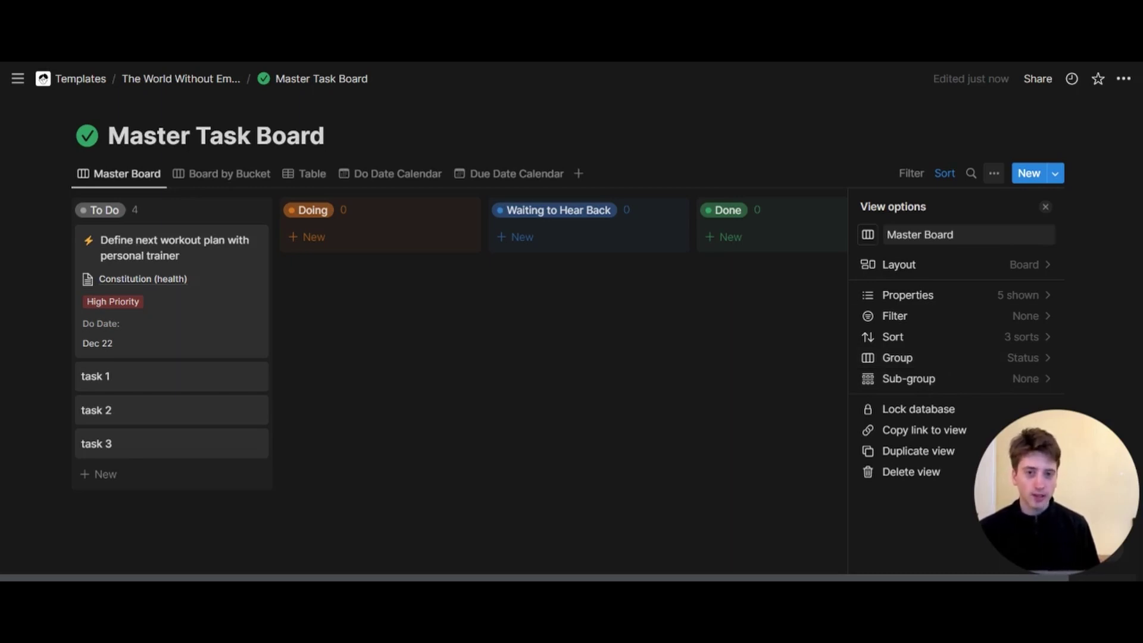
key(Escape)
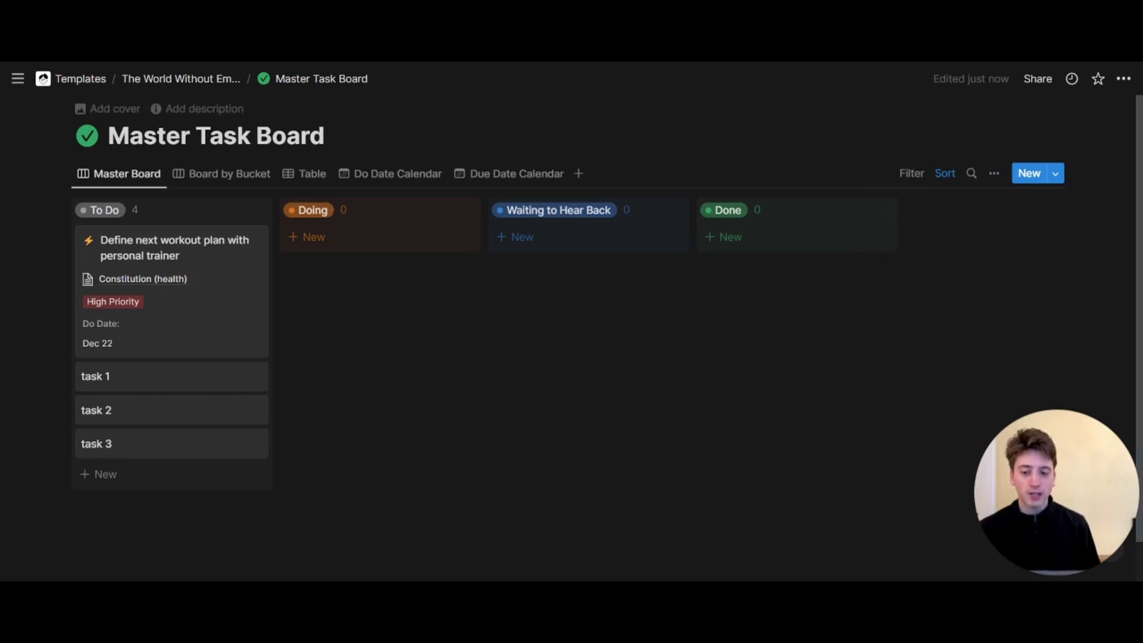
click(315, 174)
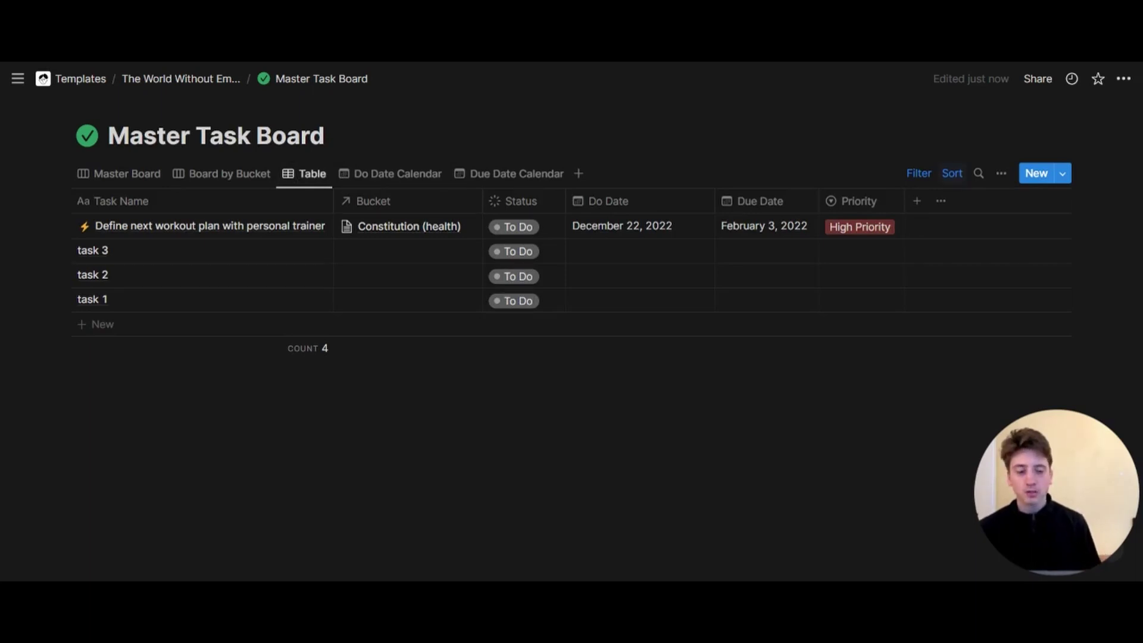
- Turn on sub-items for the table view, naming the levels 'Sub Task' and 'Parent Task'
click(1001, 173)
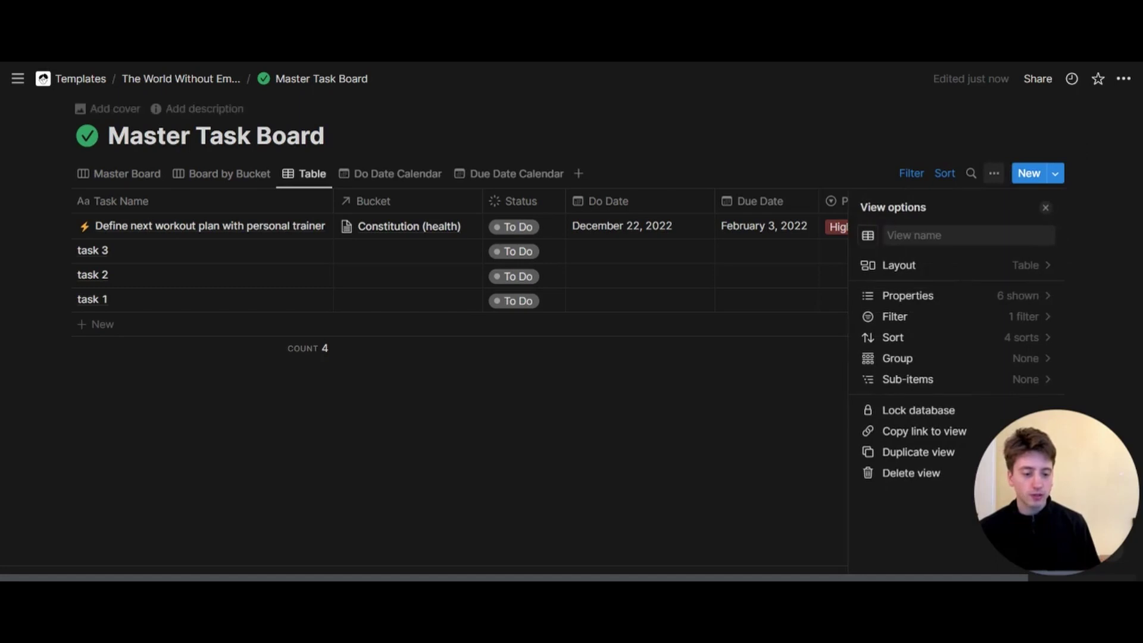
click(921, 380)
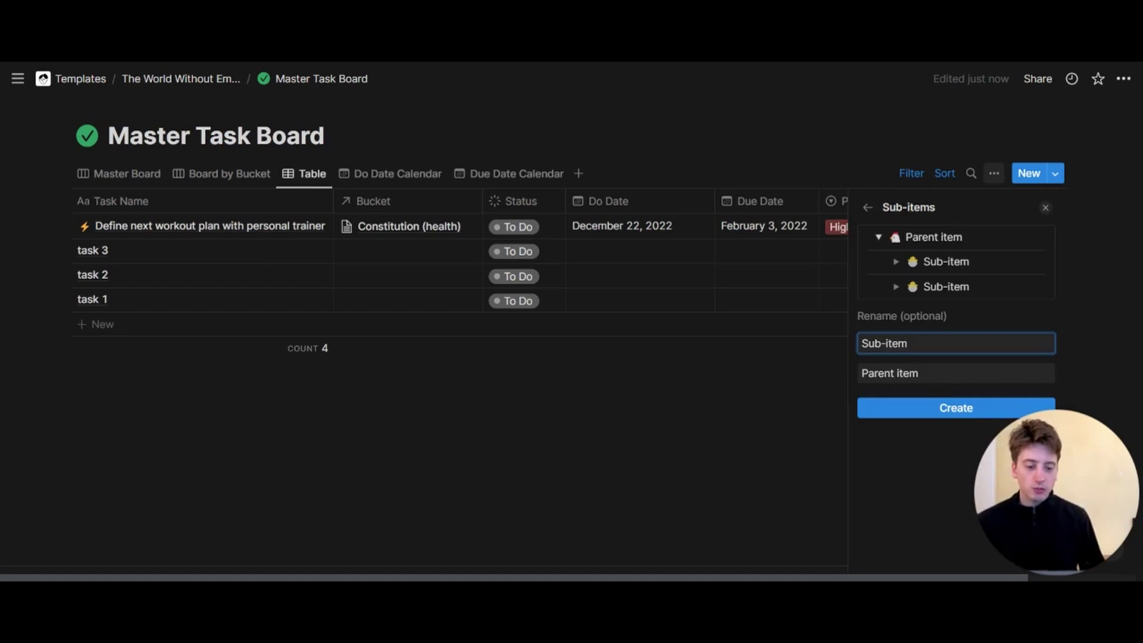
key(super+a)
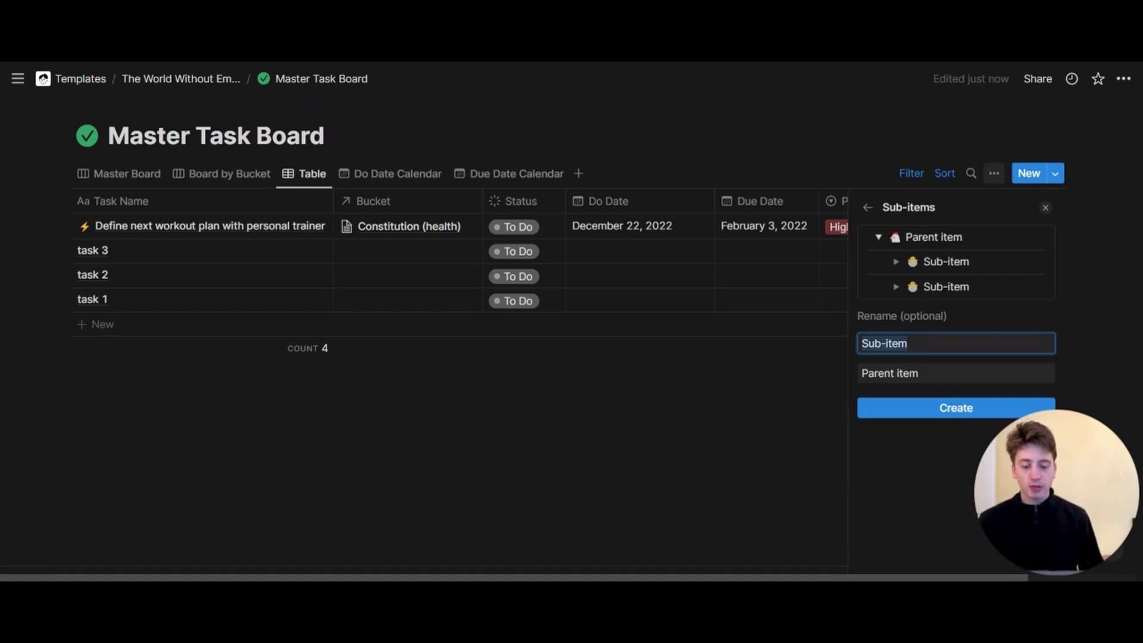
text(Sub Task)
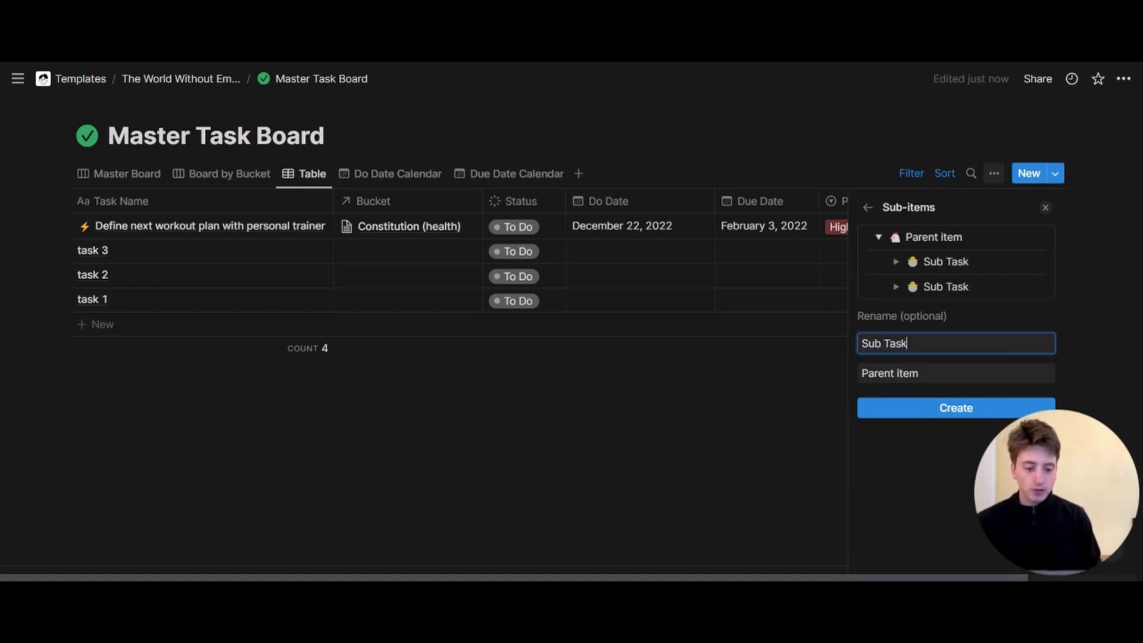
key(Tab)
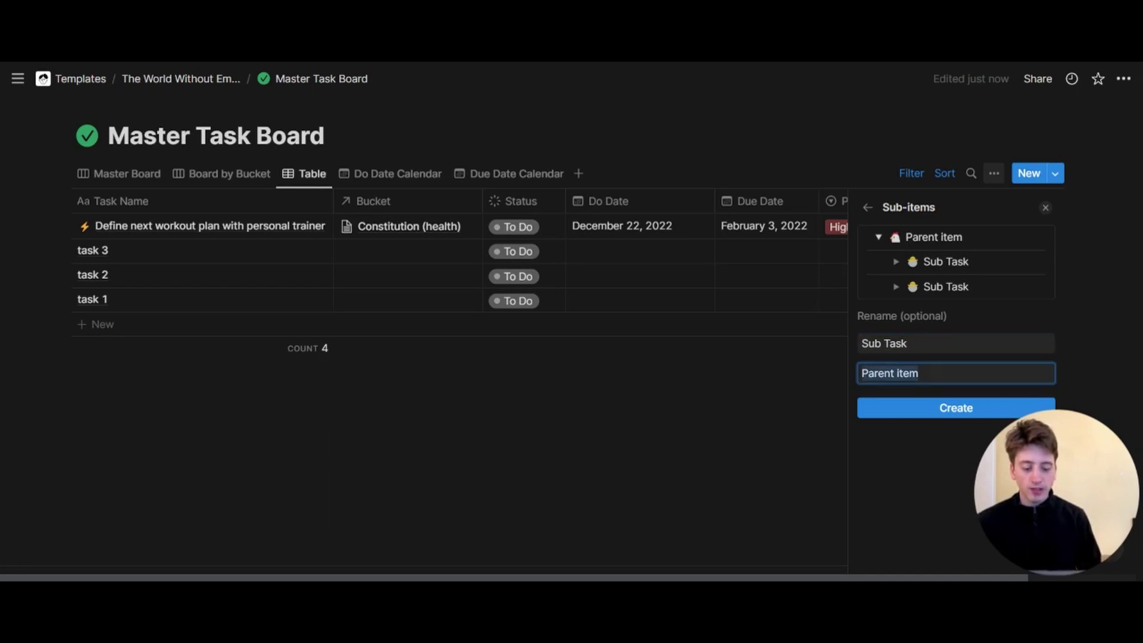
text(Parent Task)
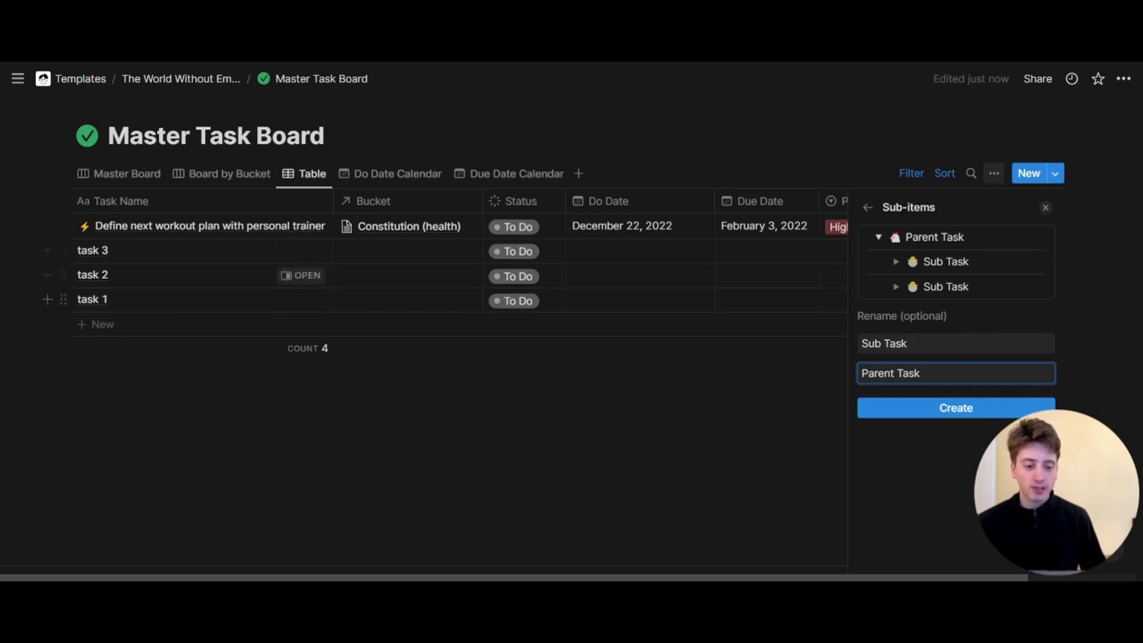
click(952, 410)
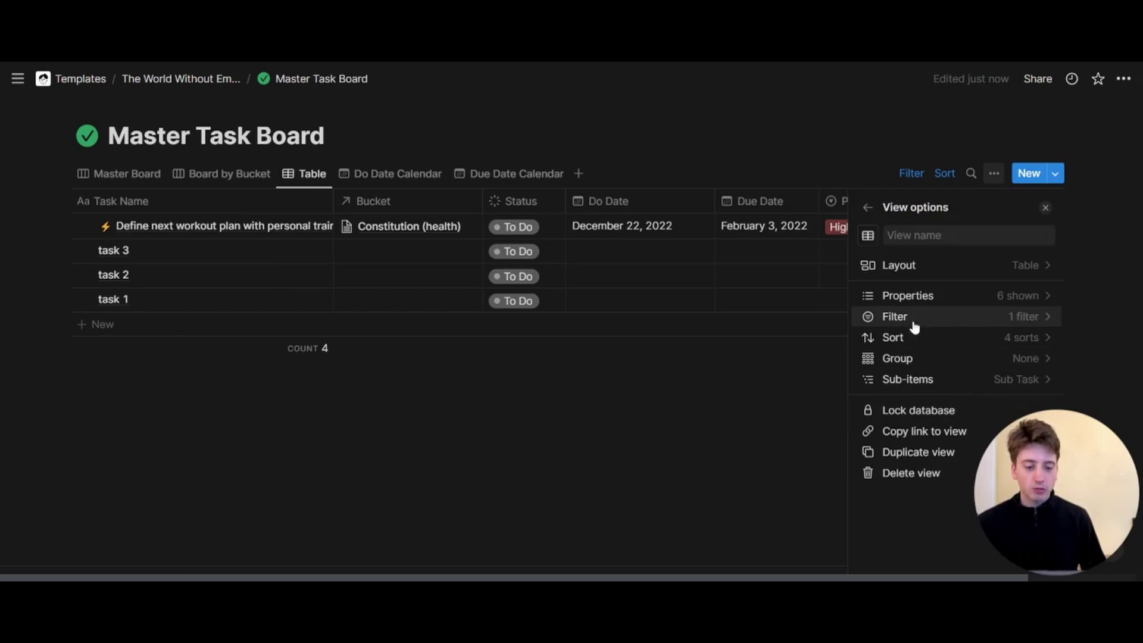
key(Escape)
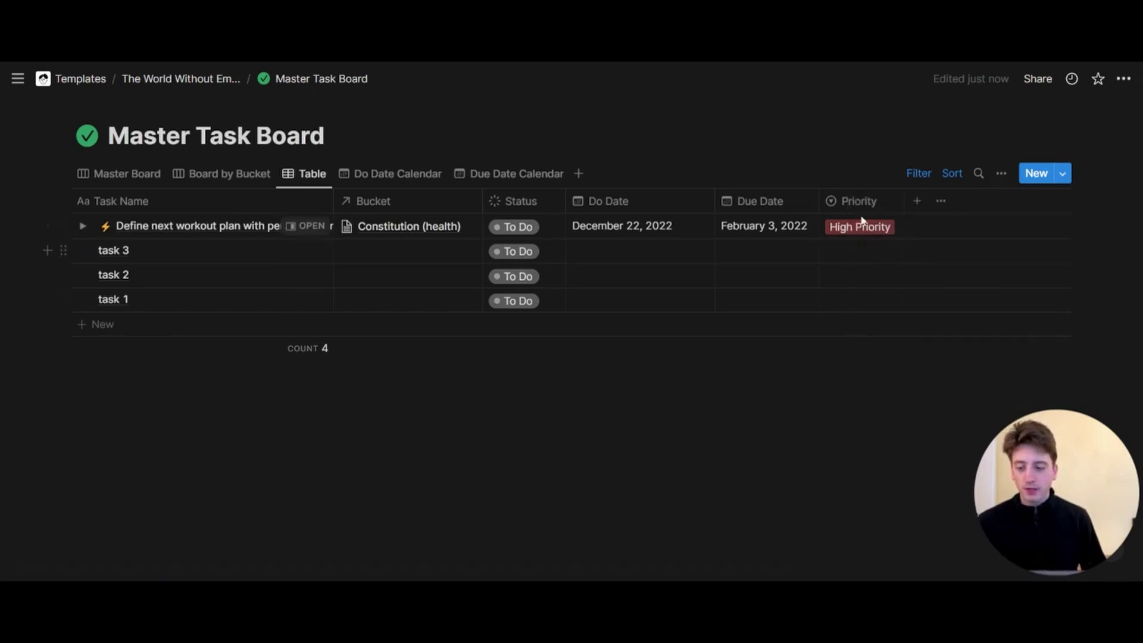
- Add a sub-item named 'item 1' under task 1
click(84, 229)
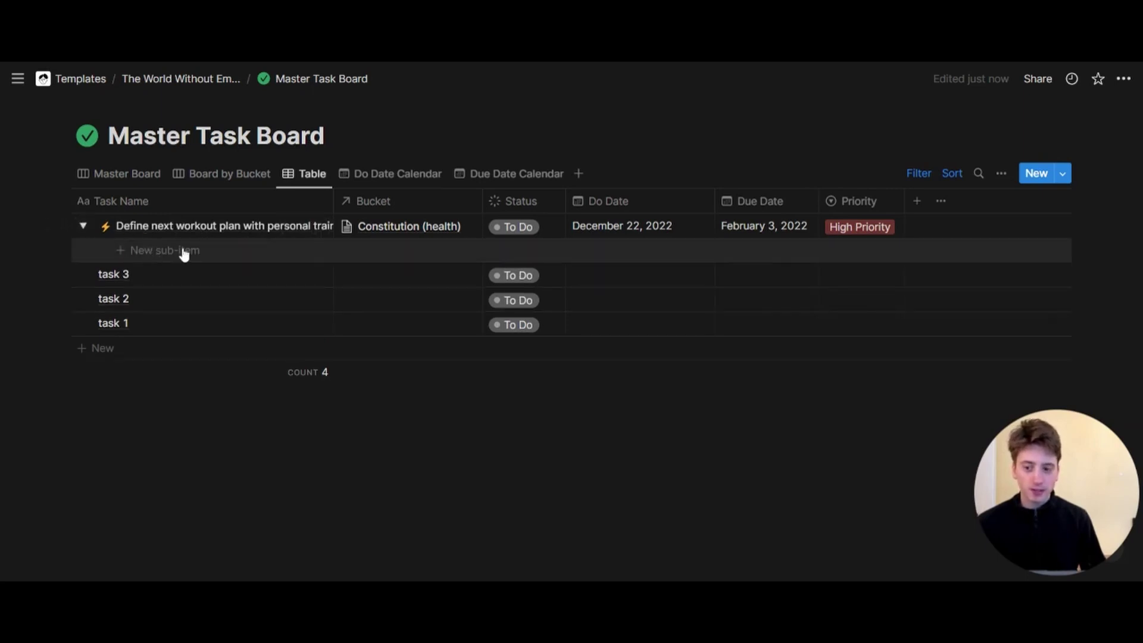
click(84, 229)
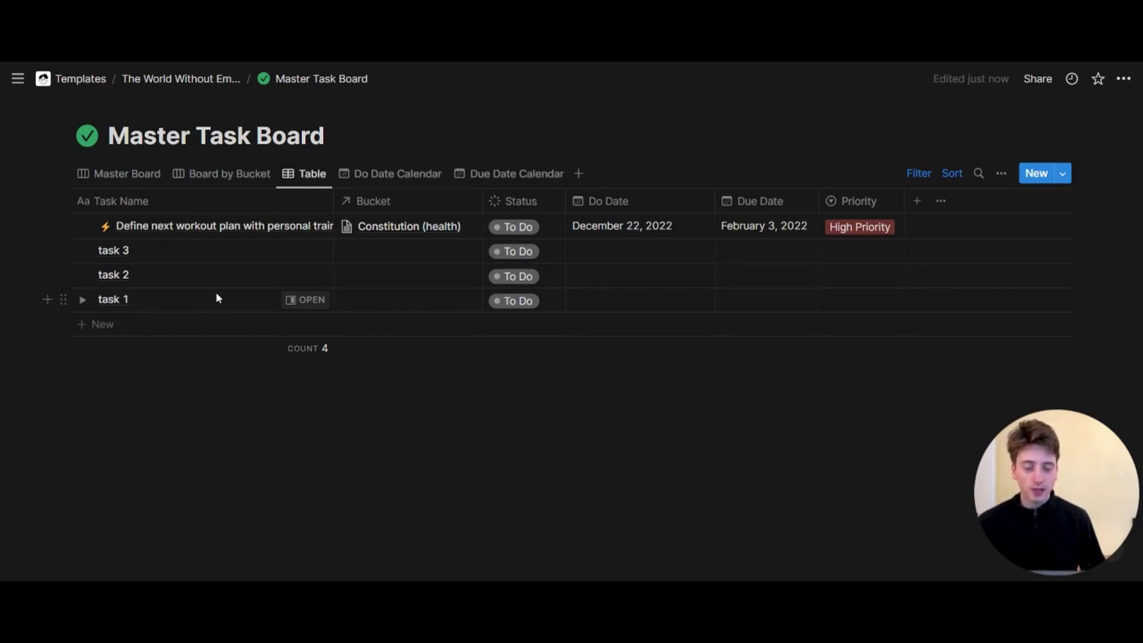
click(81, 301)
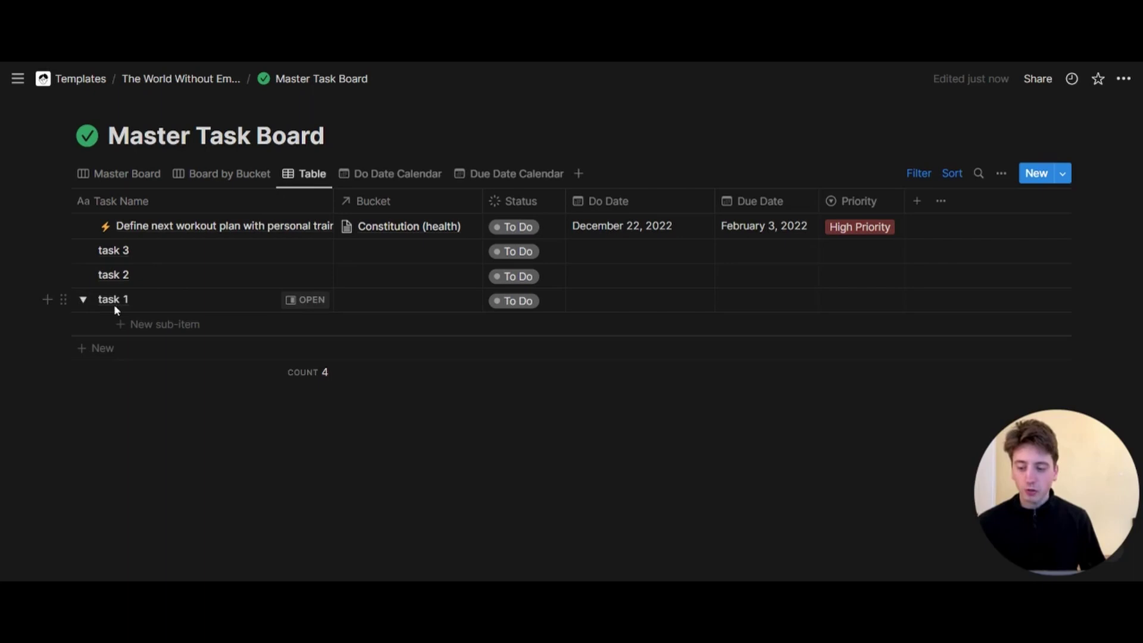
click(145, 328)
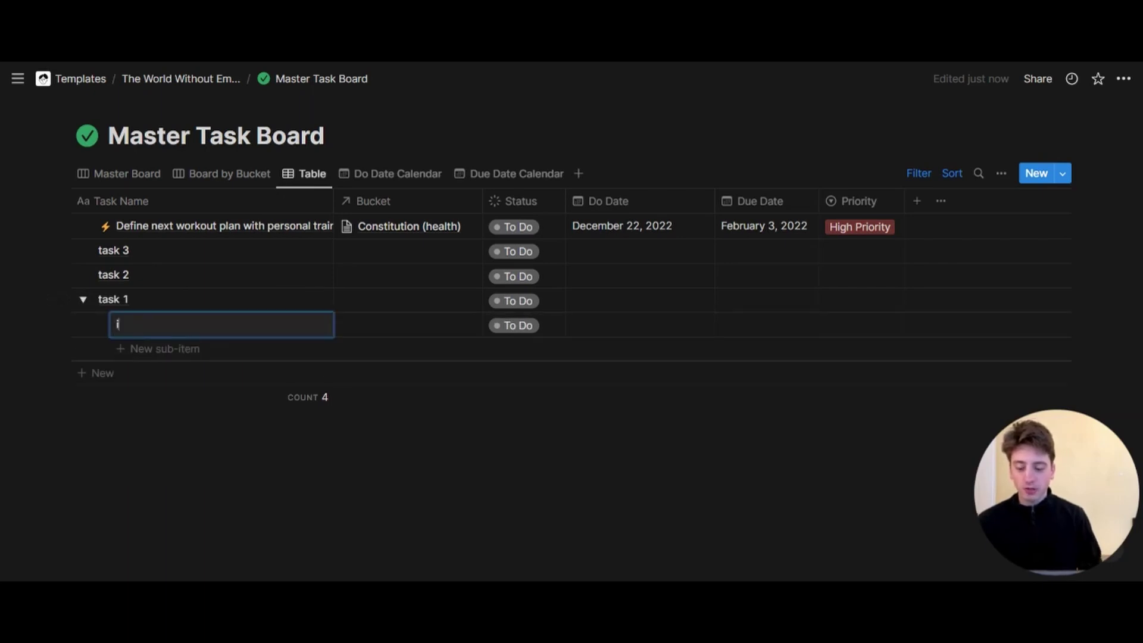
text(item 1)
key(Tab)
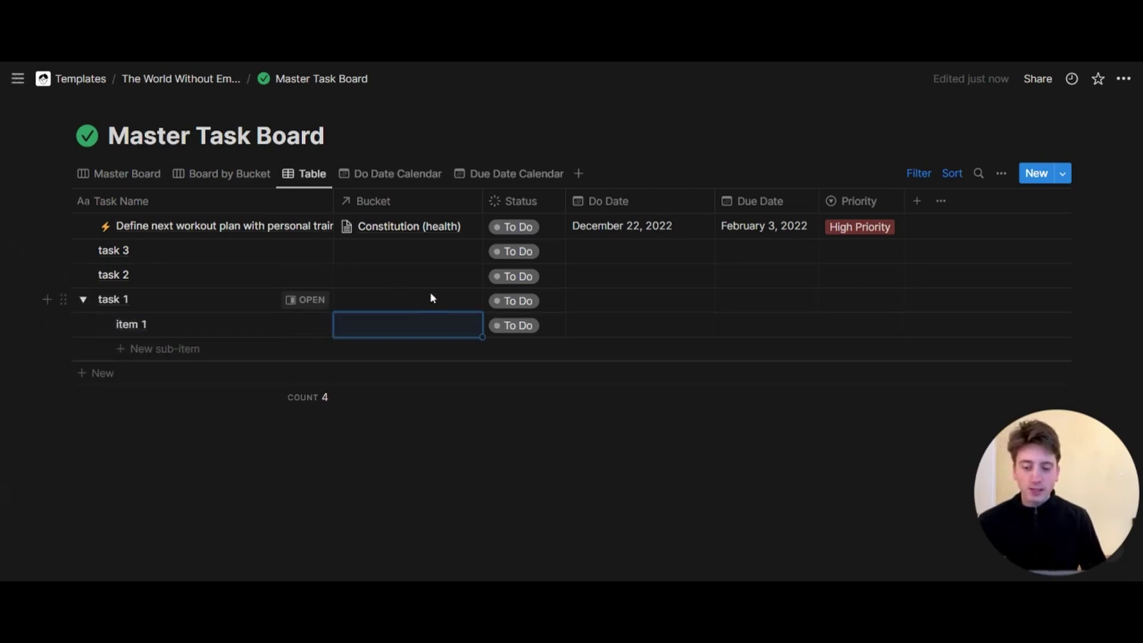
triple_click(152, 136)
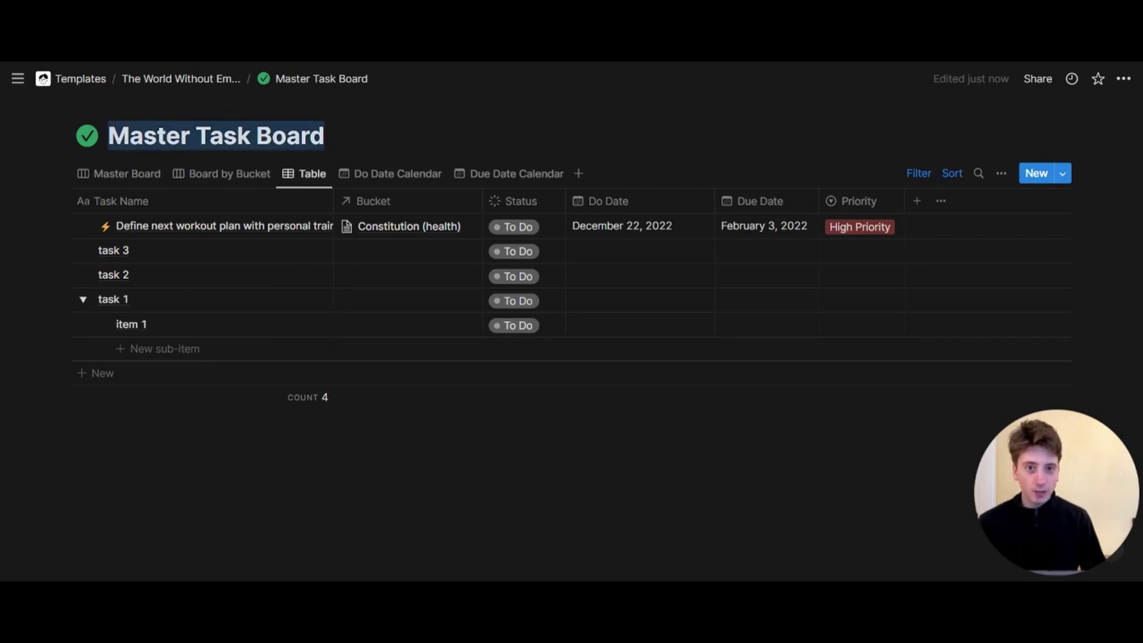
key(Escape)
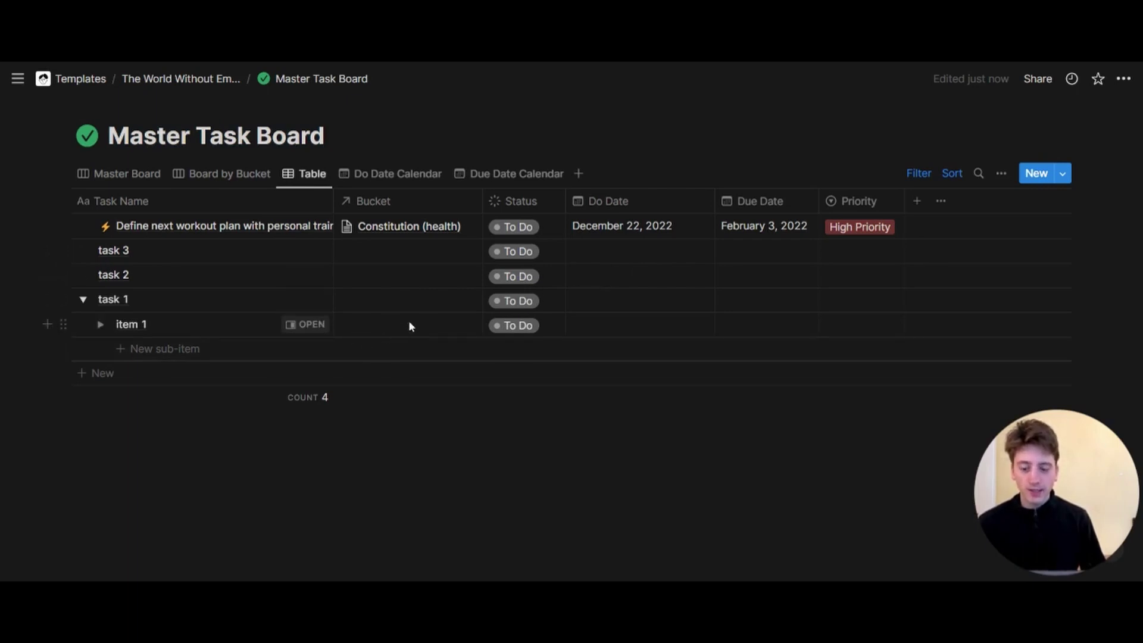
- Give item 1 Do Date December 16, Due Date December 23 and Medium Priority, then view its page
click(641, 325)
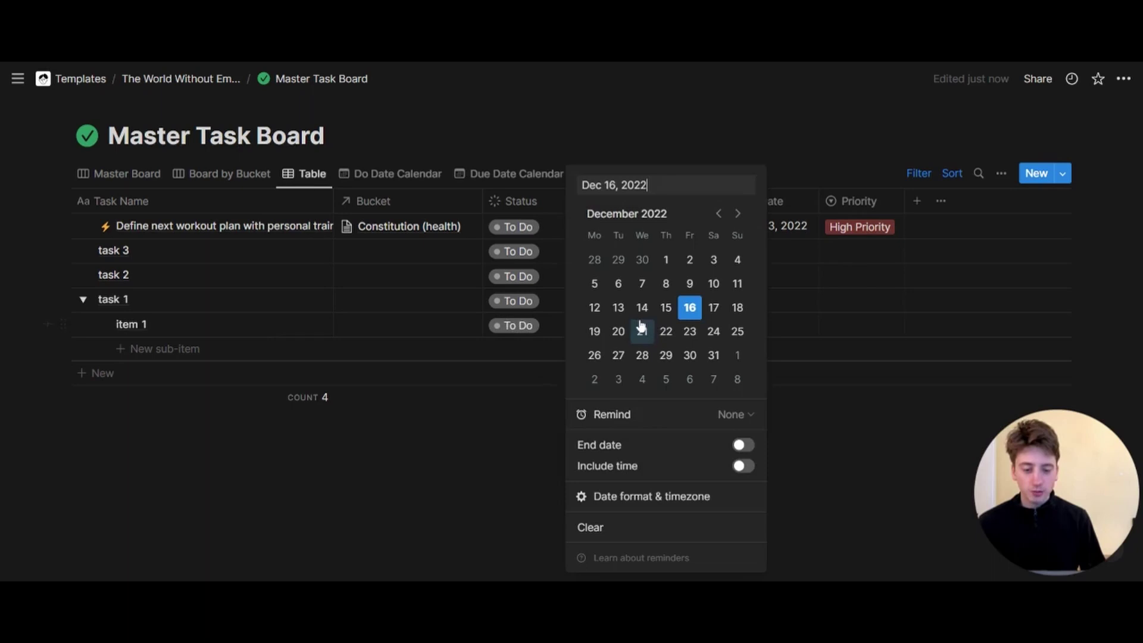
click(688, 306)
click(772, 329)
click(772, 329)
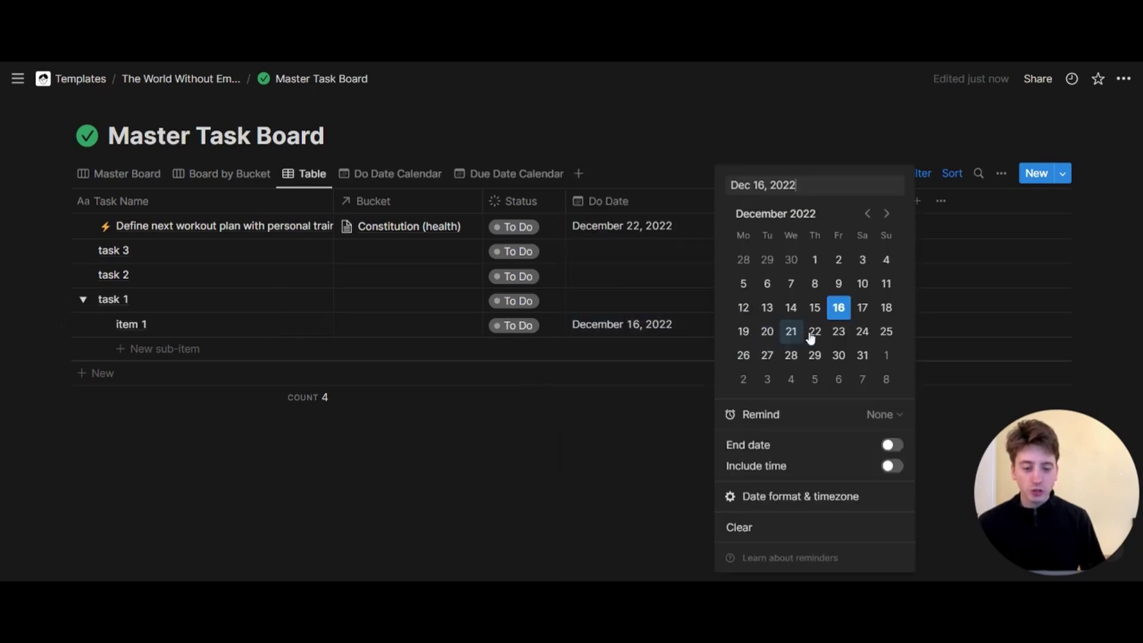
click(839, 332)
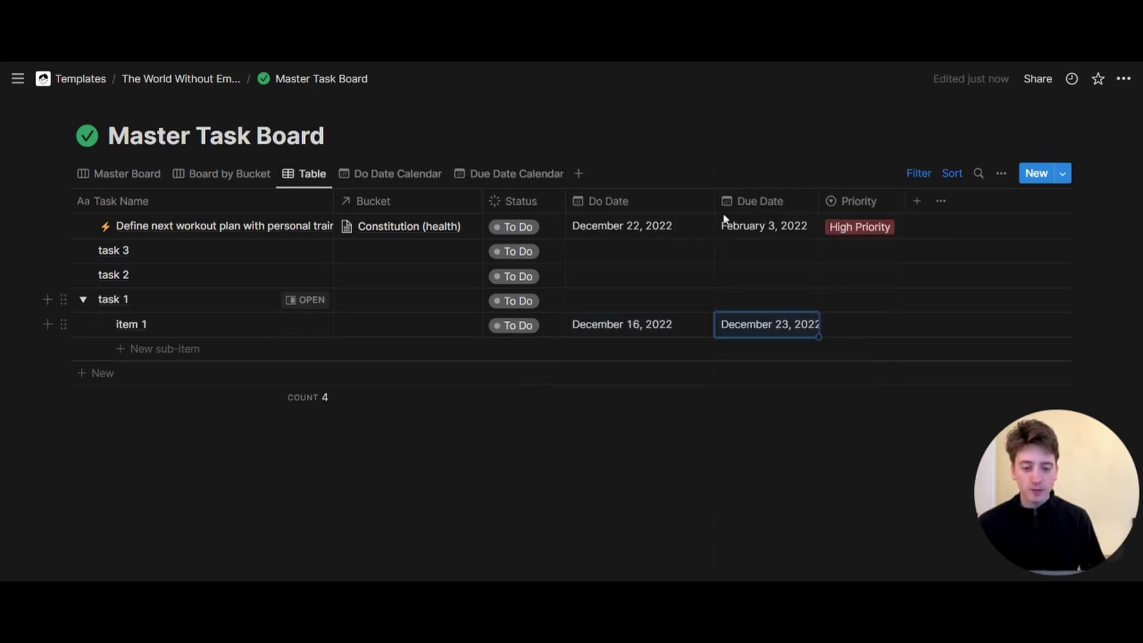
click(852, 326)
click(872, 395)
click(299, 324)
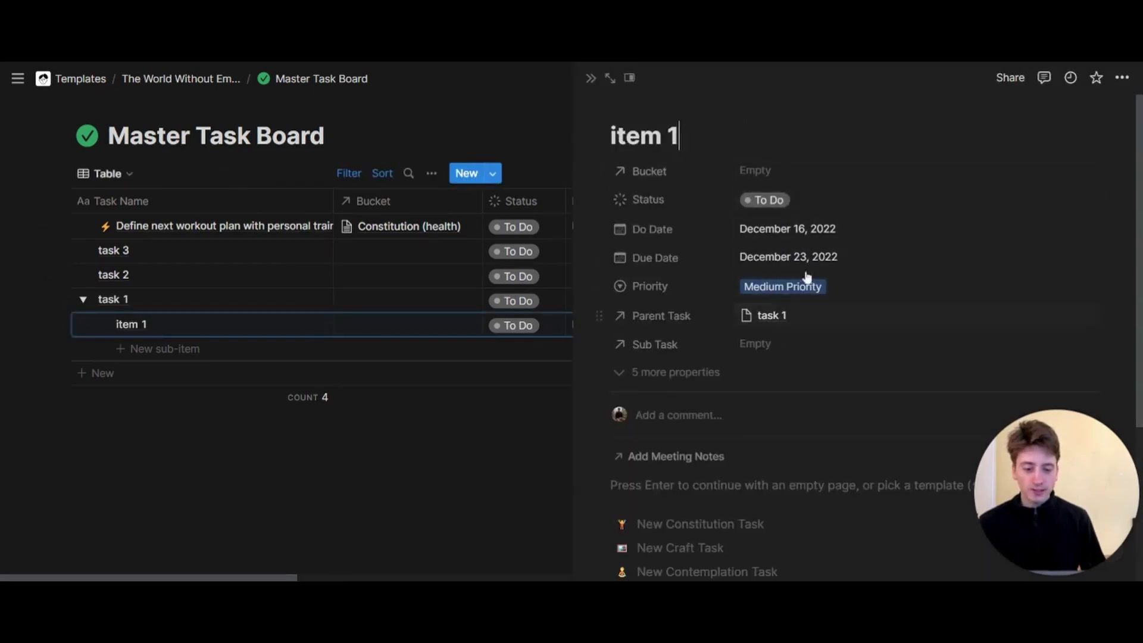
- Show task 1's page beside the table and step down to item 1's name
click(307, 301)
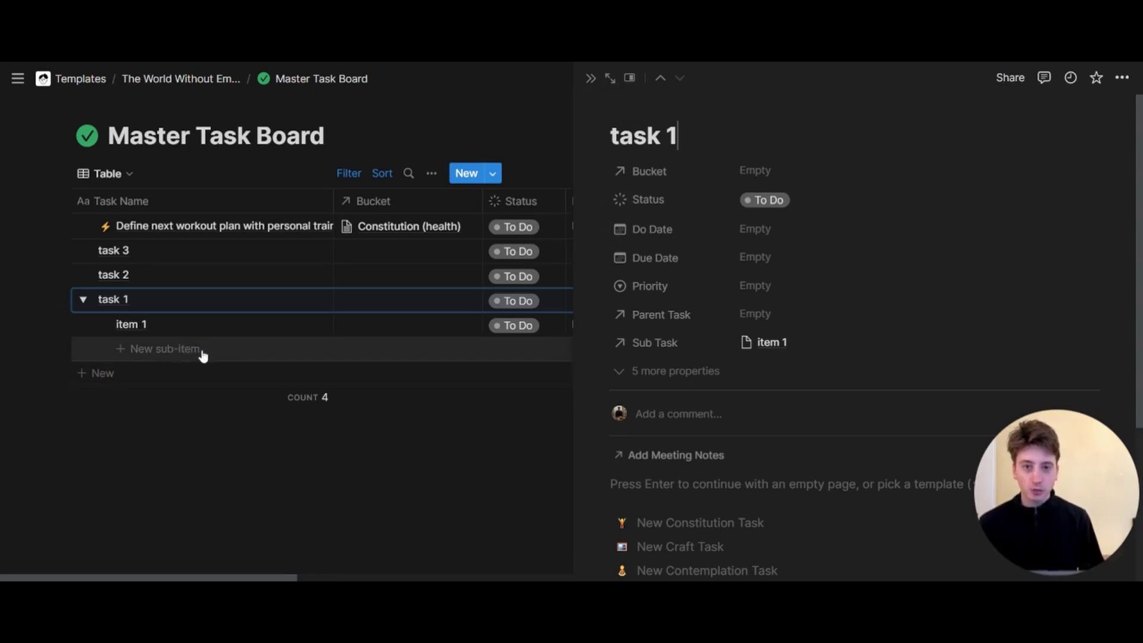
click(172, 307)
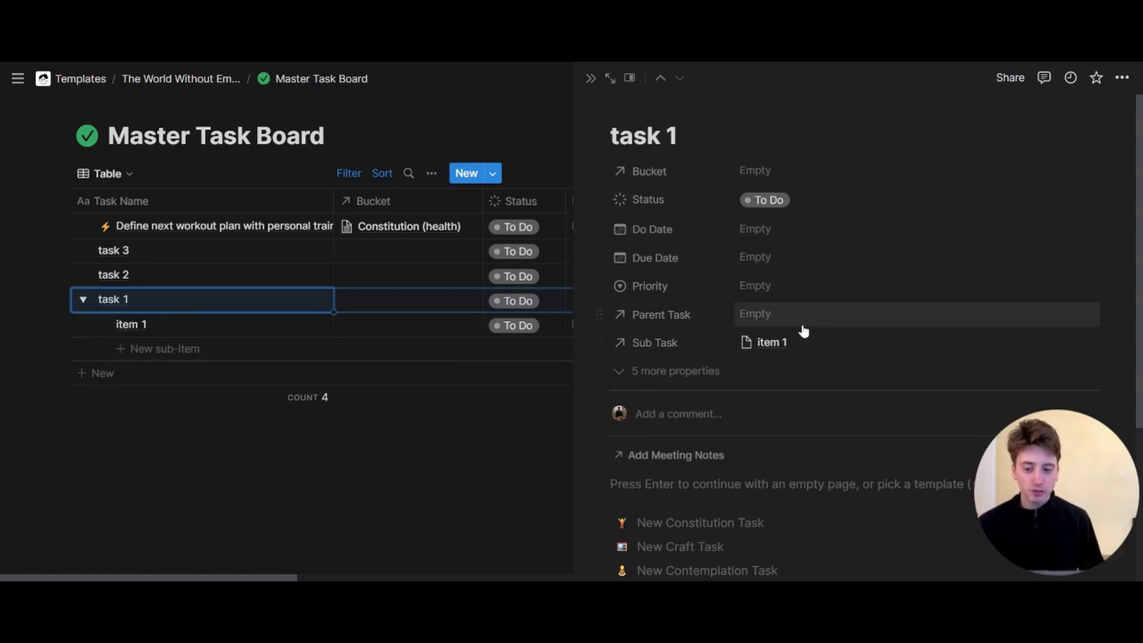
key(Down)
key(Return)
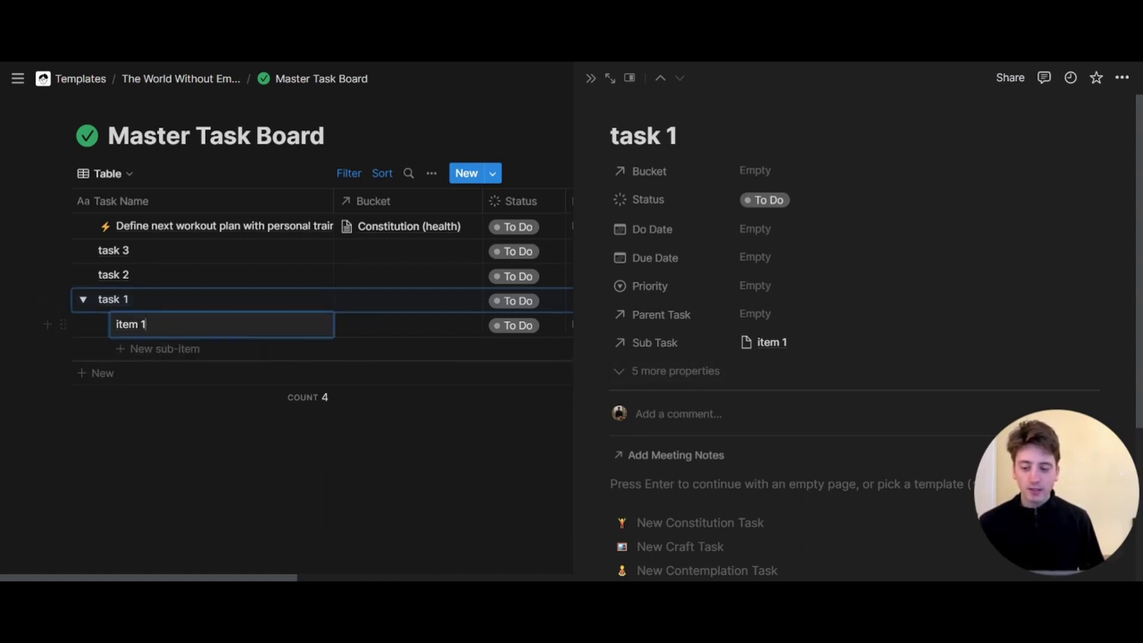
key(Escape)
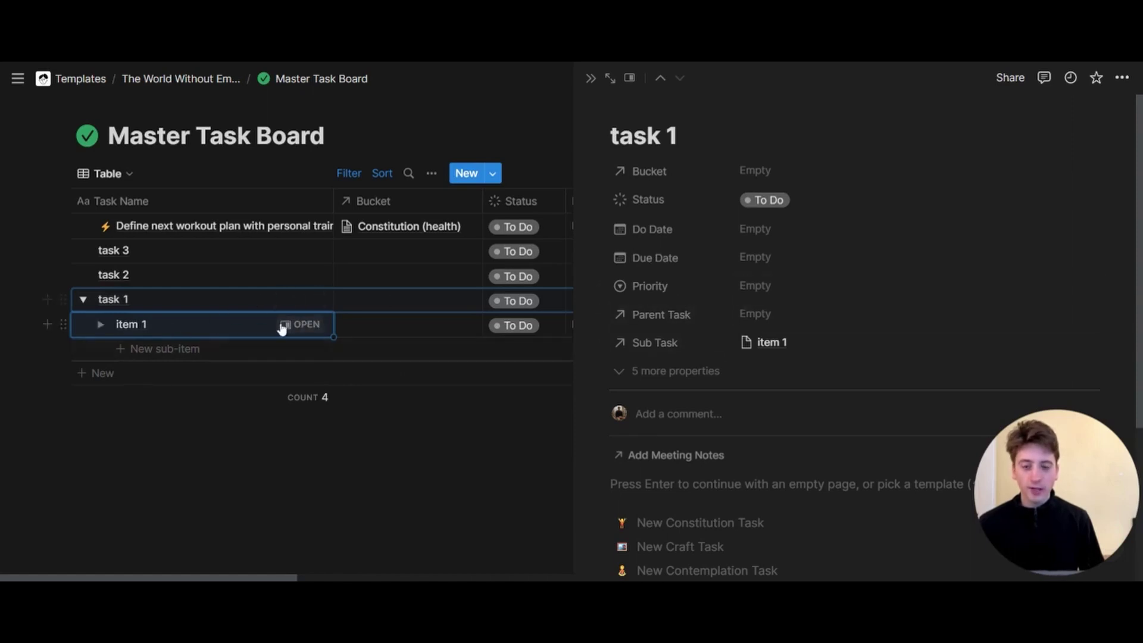
- Add an untitled second sub-item under task 1 and view its page beside the table
click(207, 351)
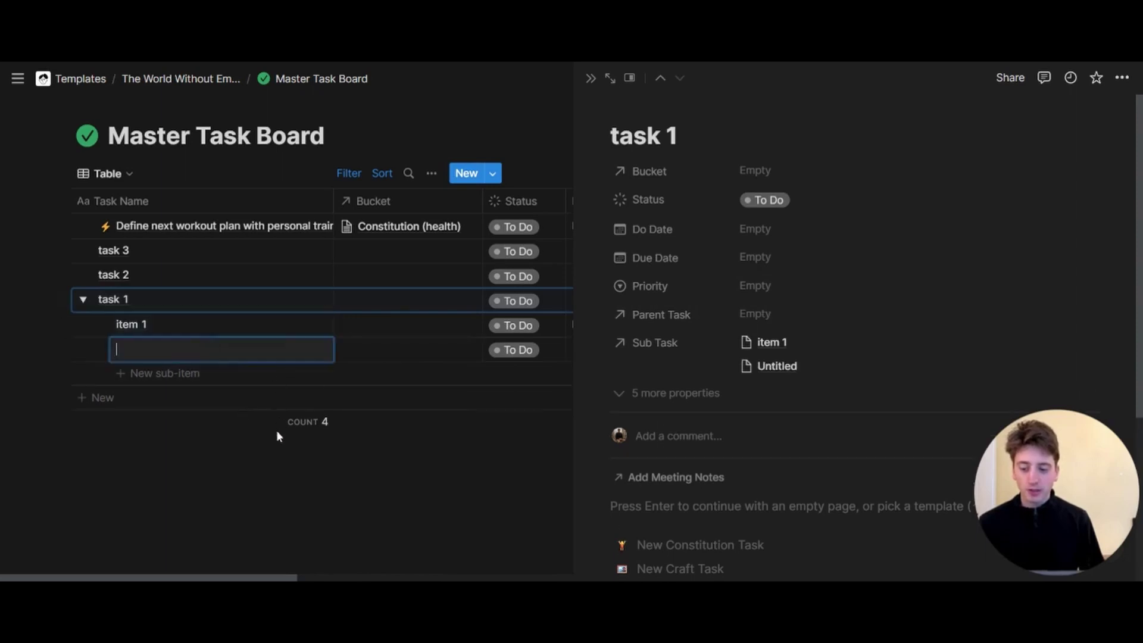
click(302, 352)
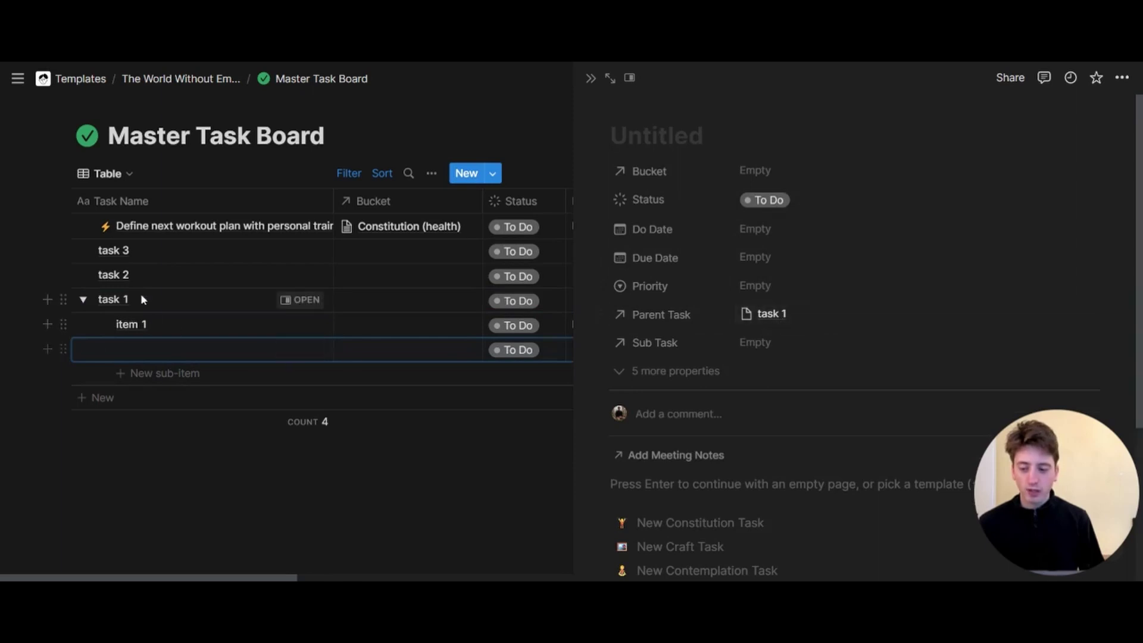
click(156, 306)
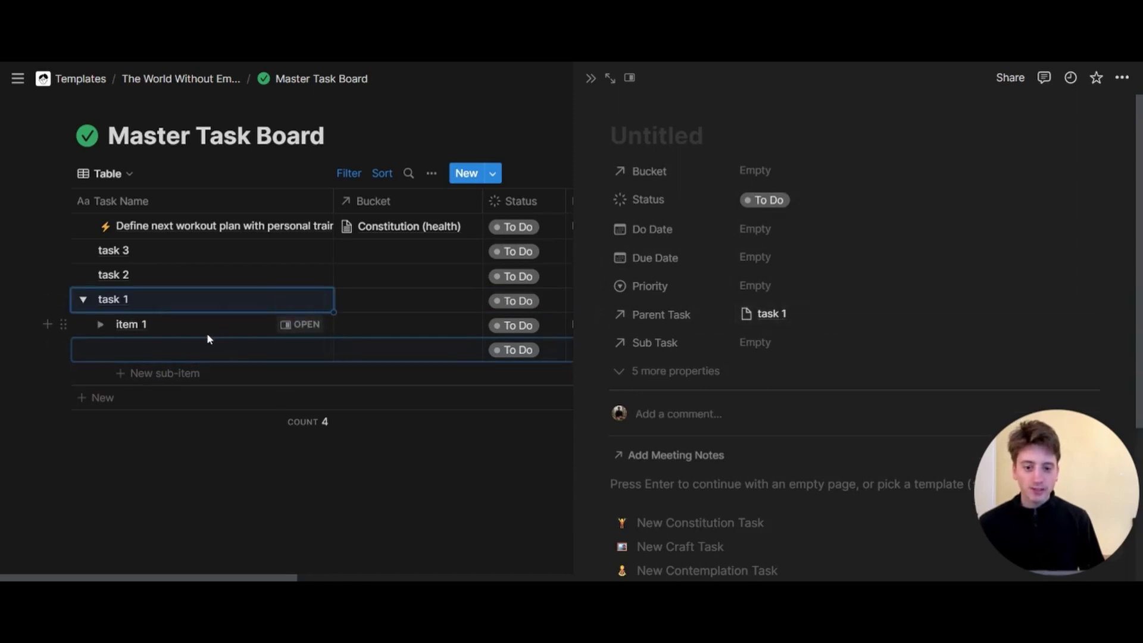
click(83, 301)
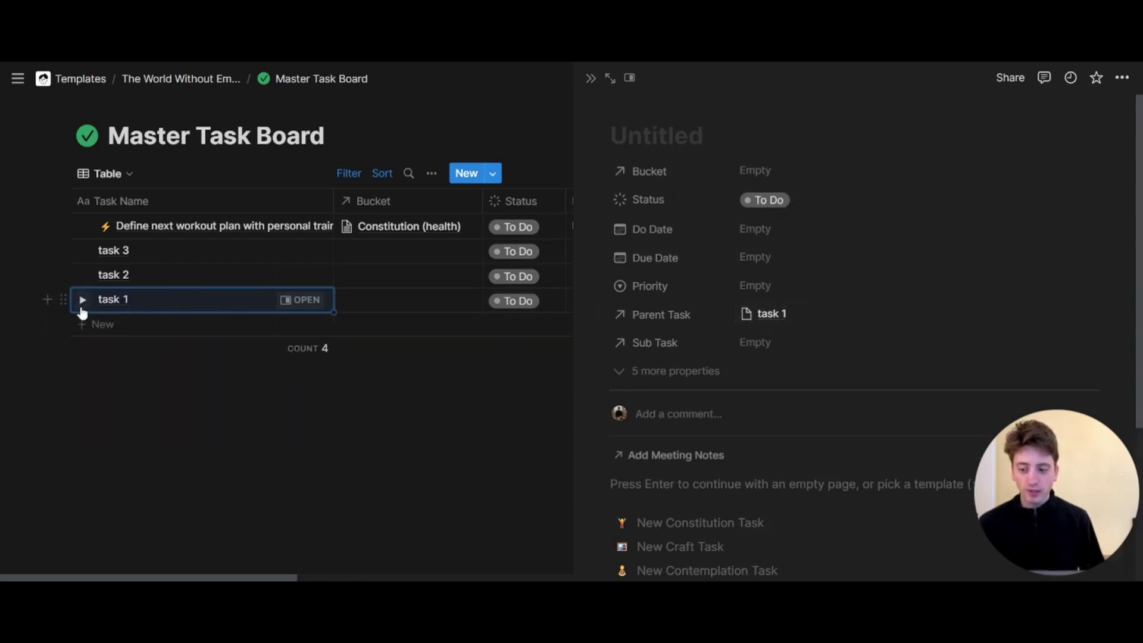
click(83, 301)
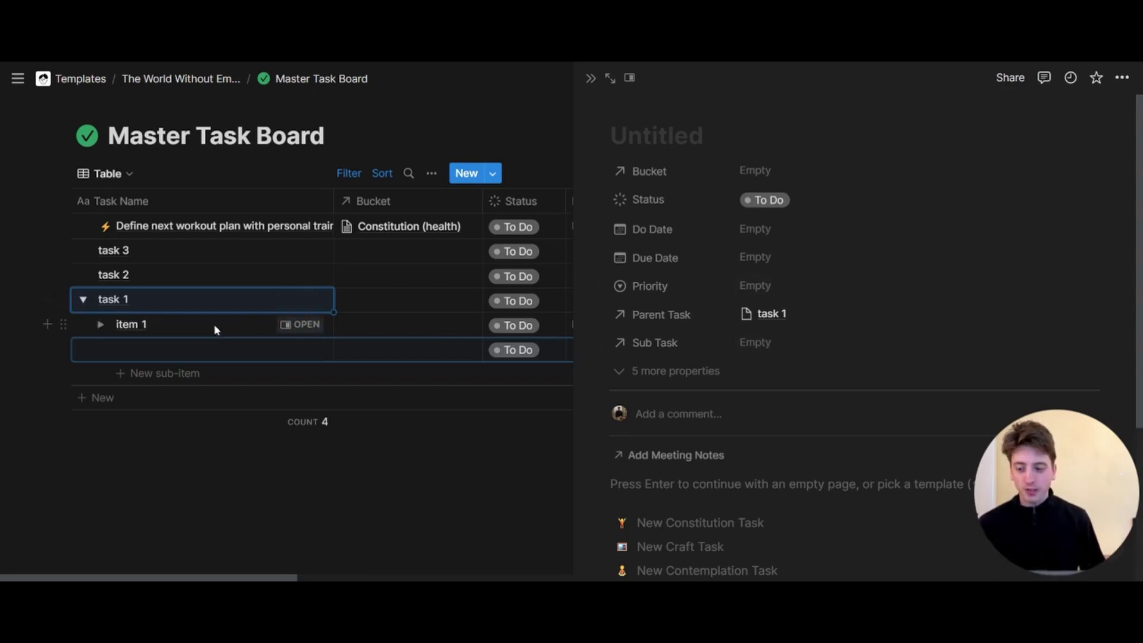
click(101, 325)
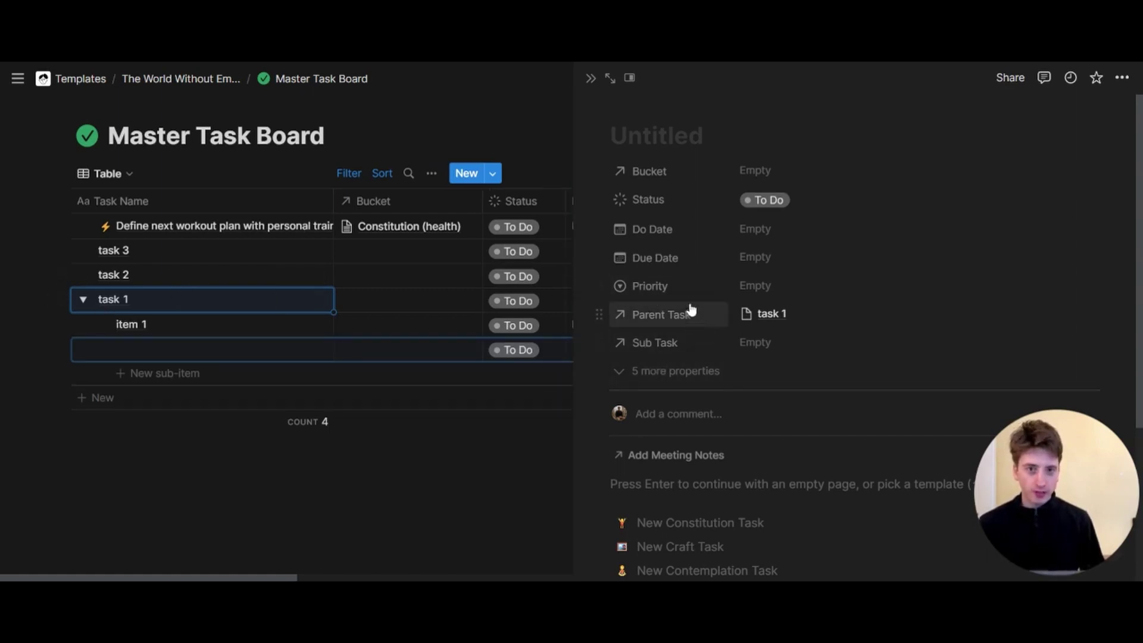
- Open task 1 as a full page and display its Sub Task property as a page section
mouse_move(655, 111)
click(305, 299)
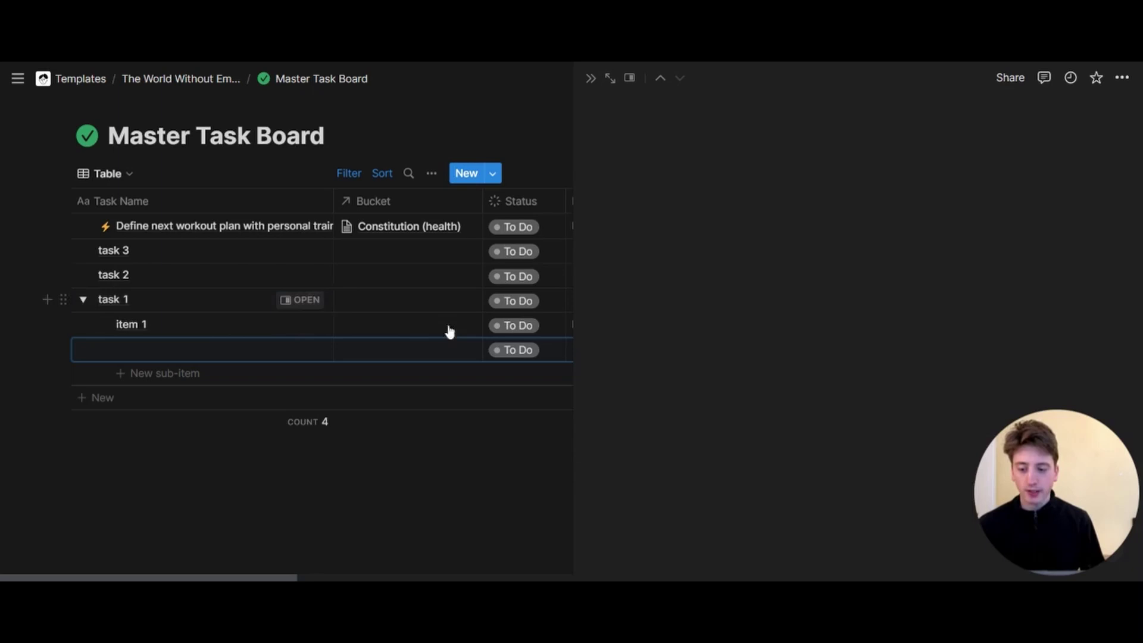
click(610, 78)
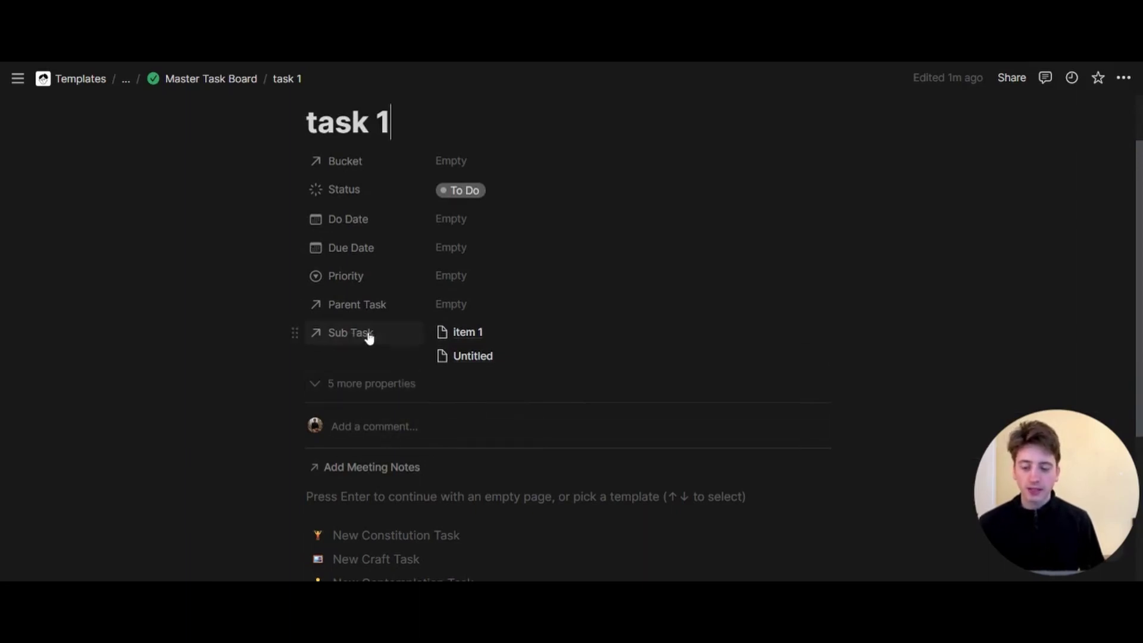
click(360, 336)
mouse_move(377, 359)
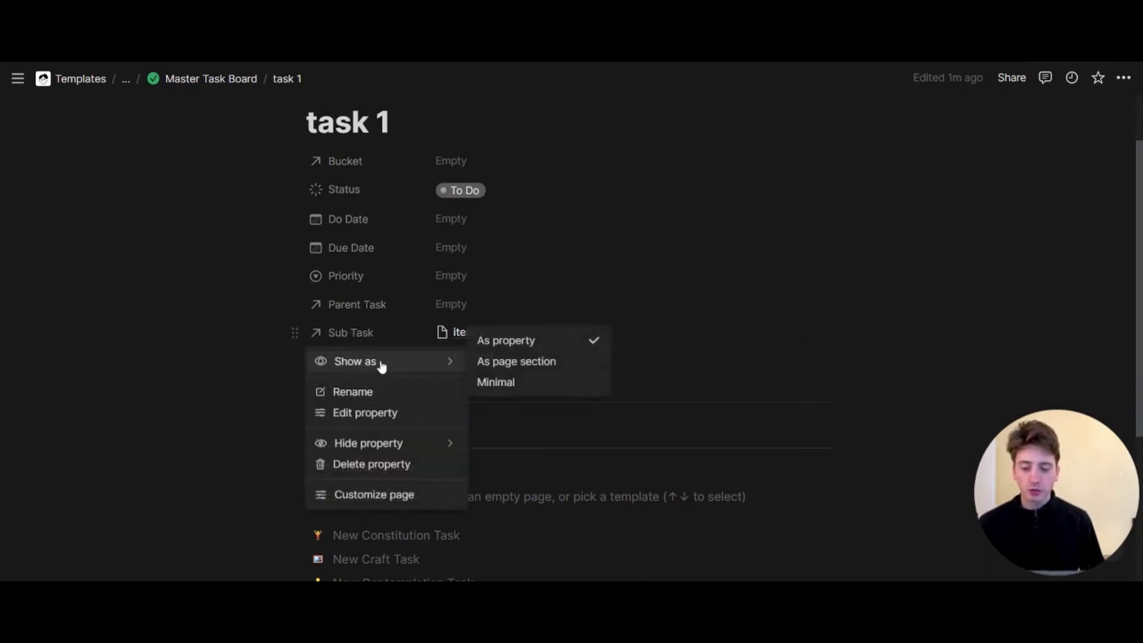
click(511, 363)
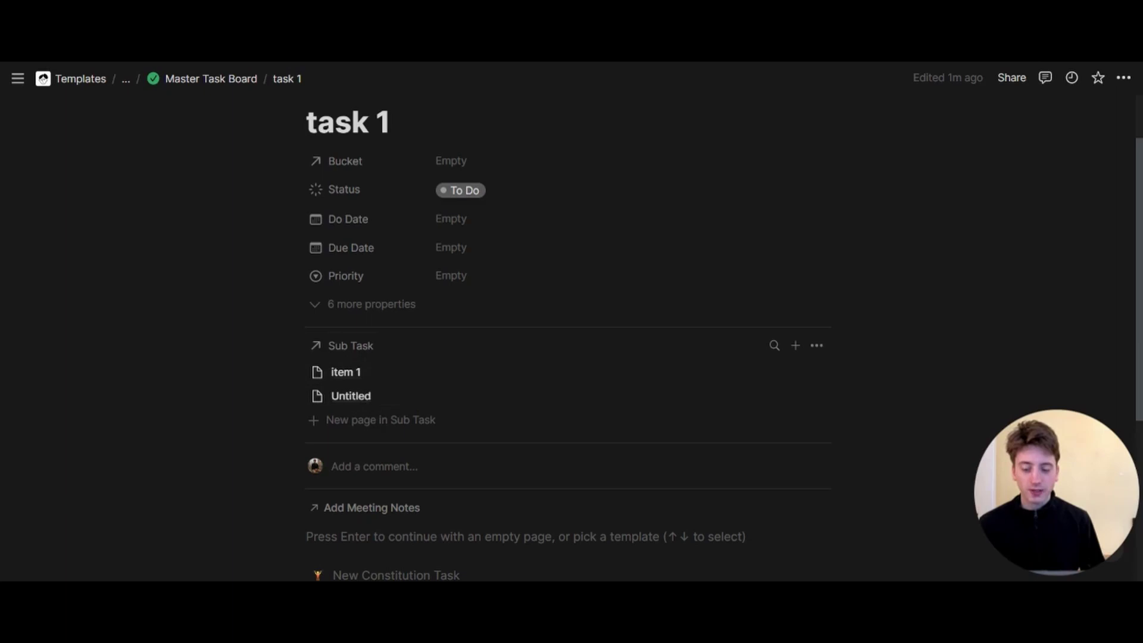
- Look over task 1's page and the New Constitution Task template choice, then return to the table
scroll(440, 369, up, 2)
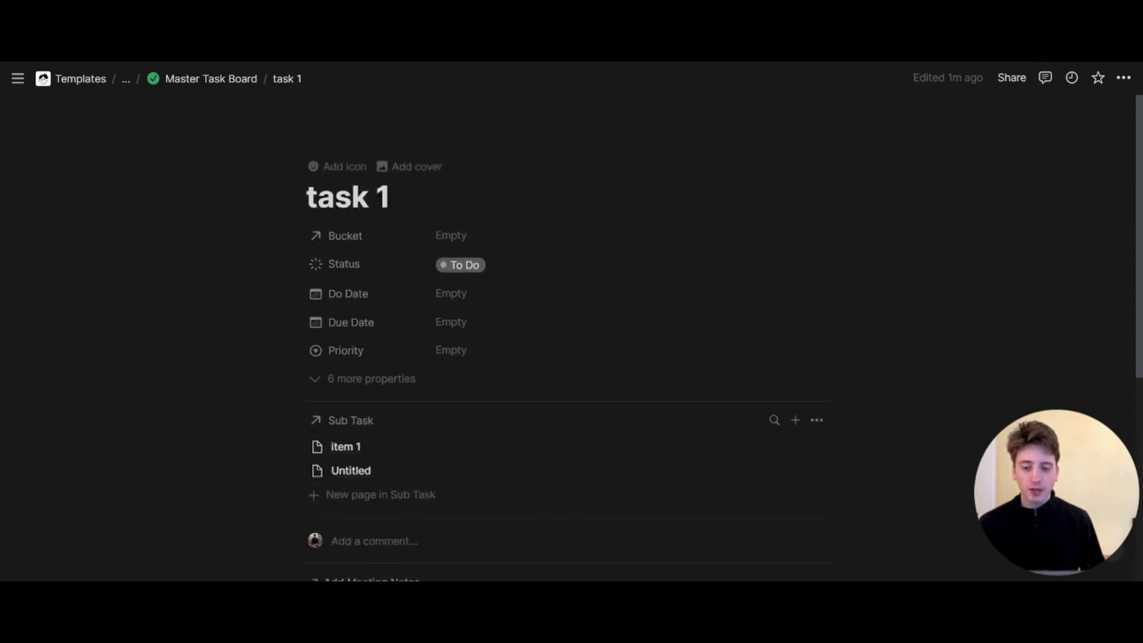
scroll(463, 241, down, 2)
scroll(463, 241, down, 3)
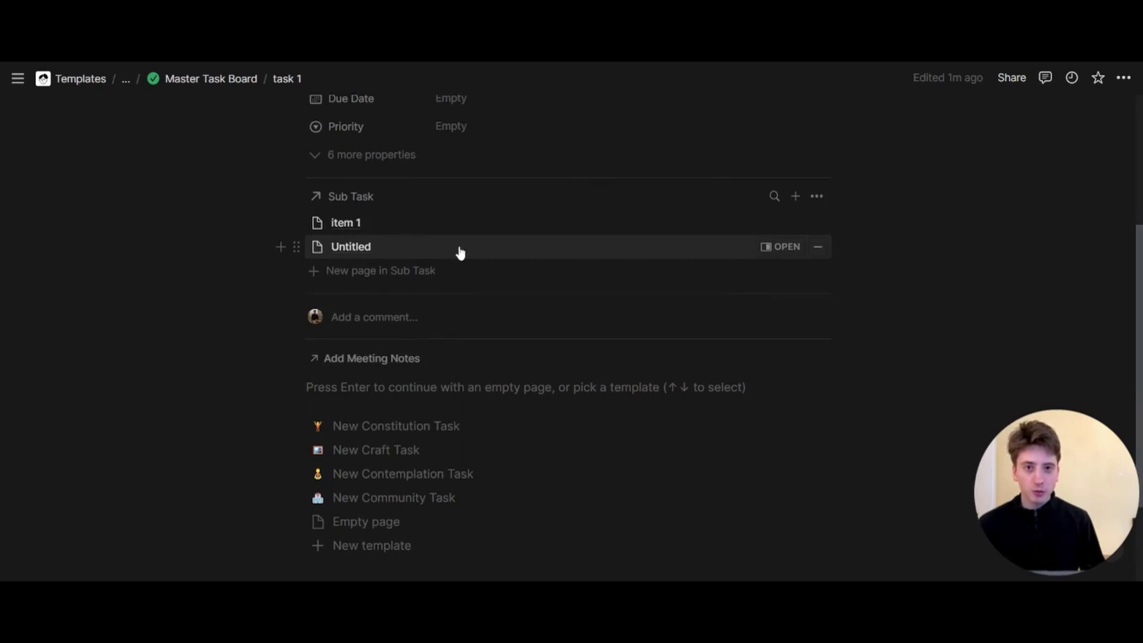
scroll(460, 253, down, 2)
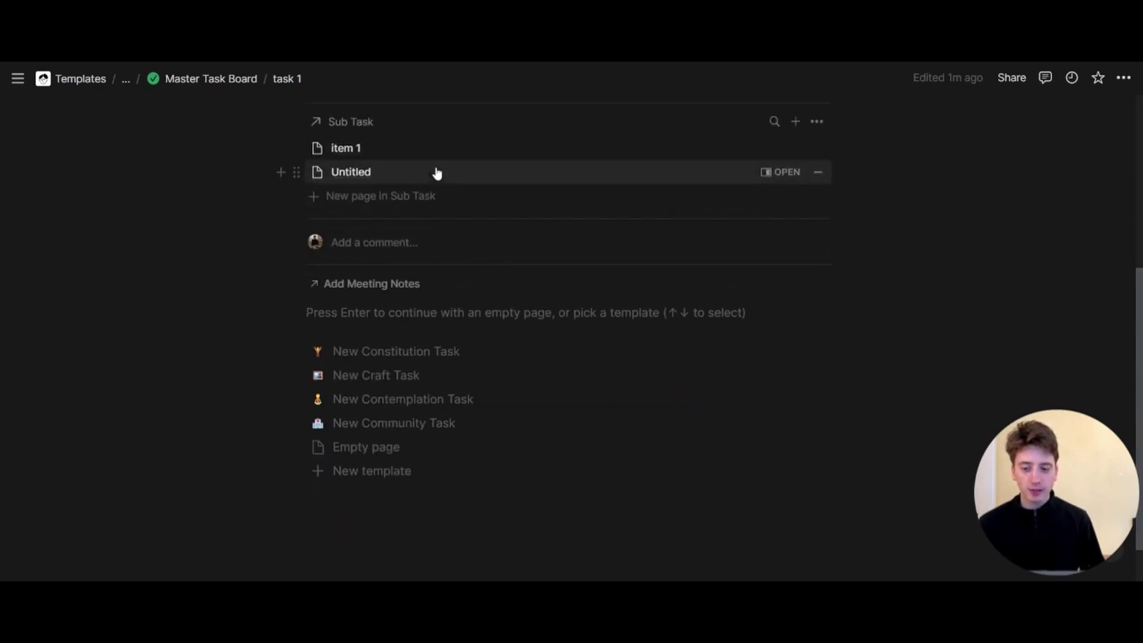
key(Up)
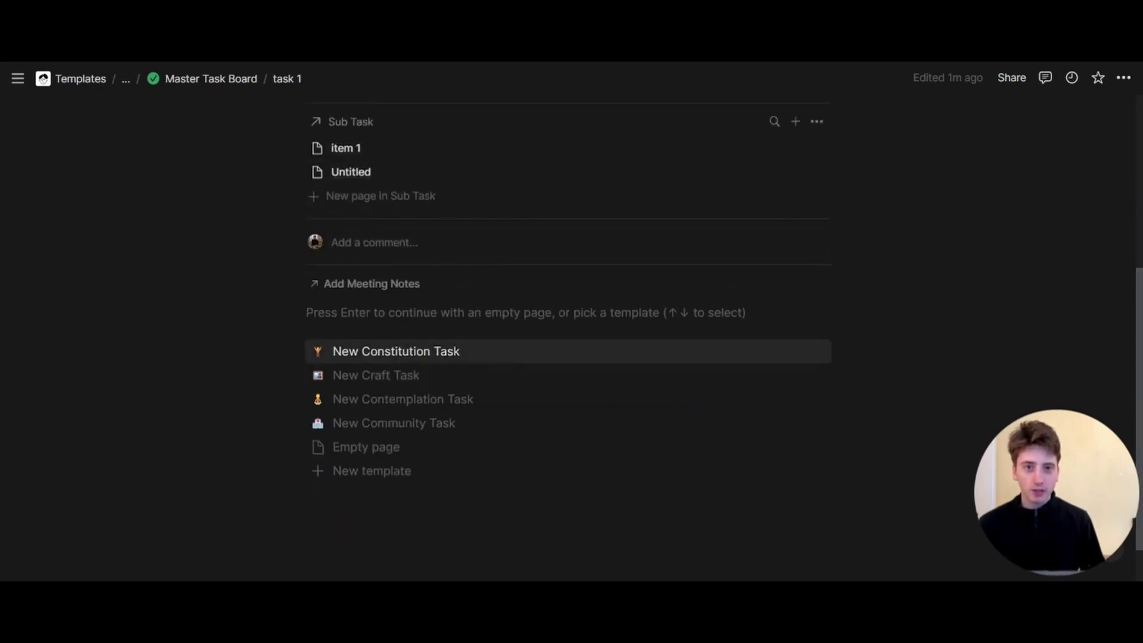
key(Down)
key(Up)
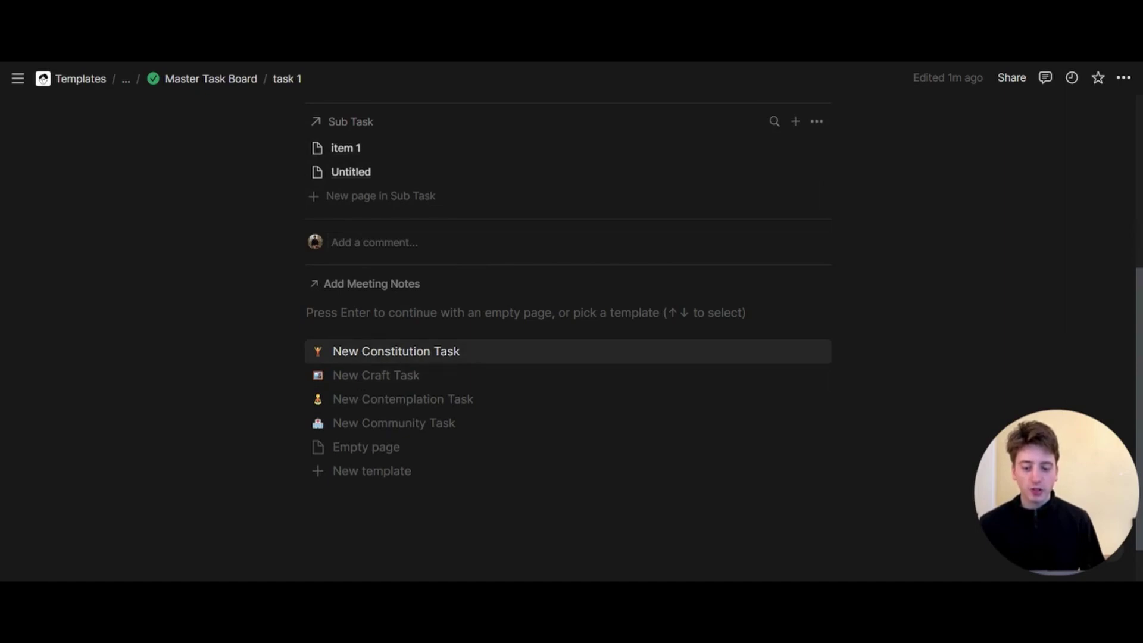
scroll(519, 363, up, 3)
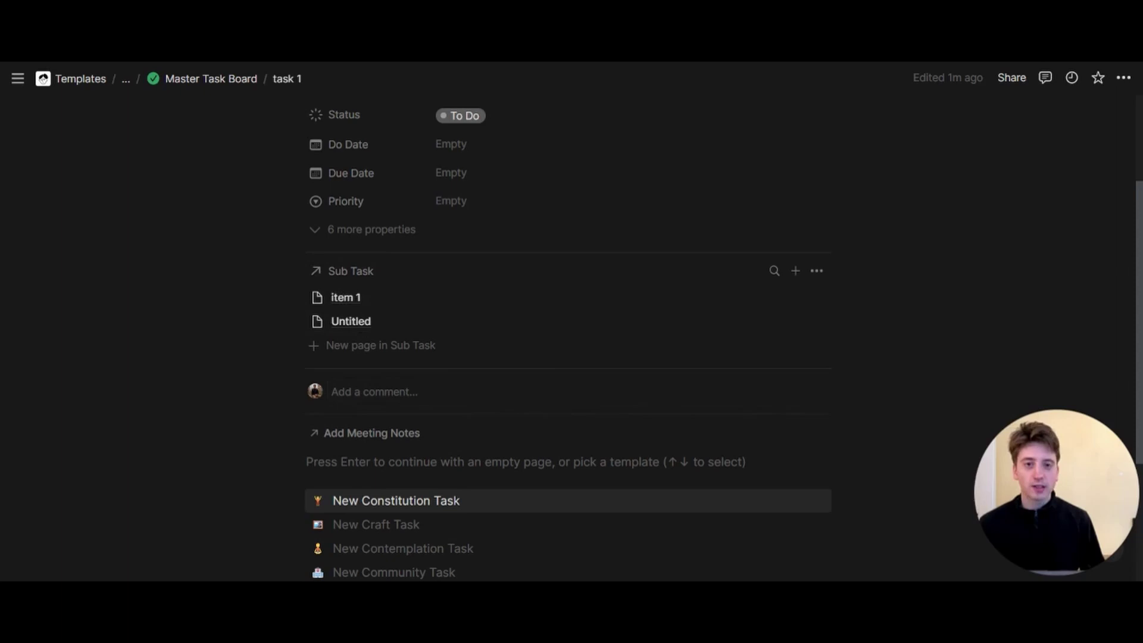
key(super+bracketleft)
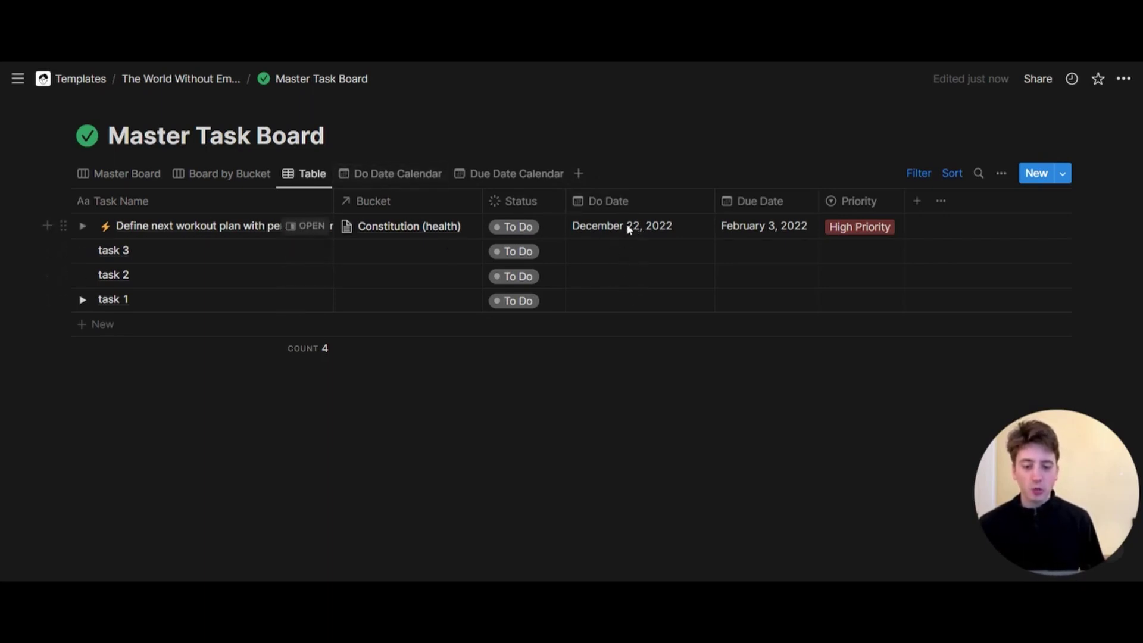
click(612, 229)
click(734, 230)
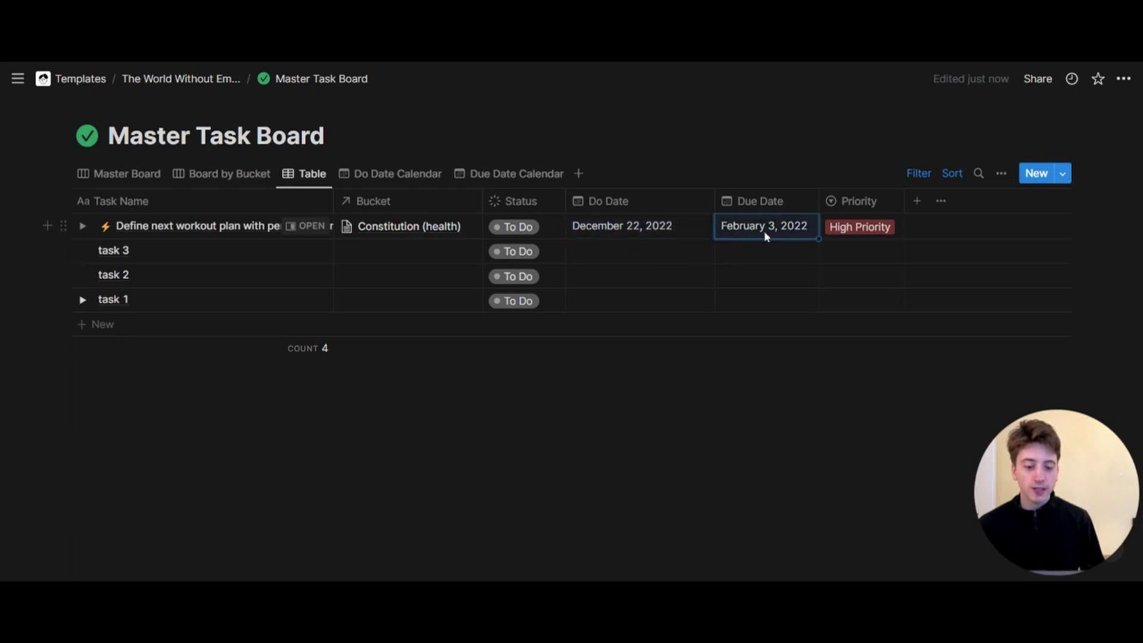
click(720, 175)
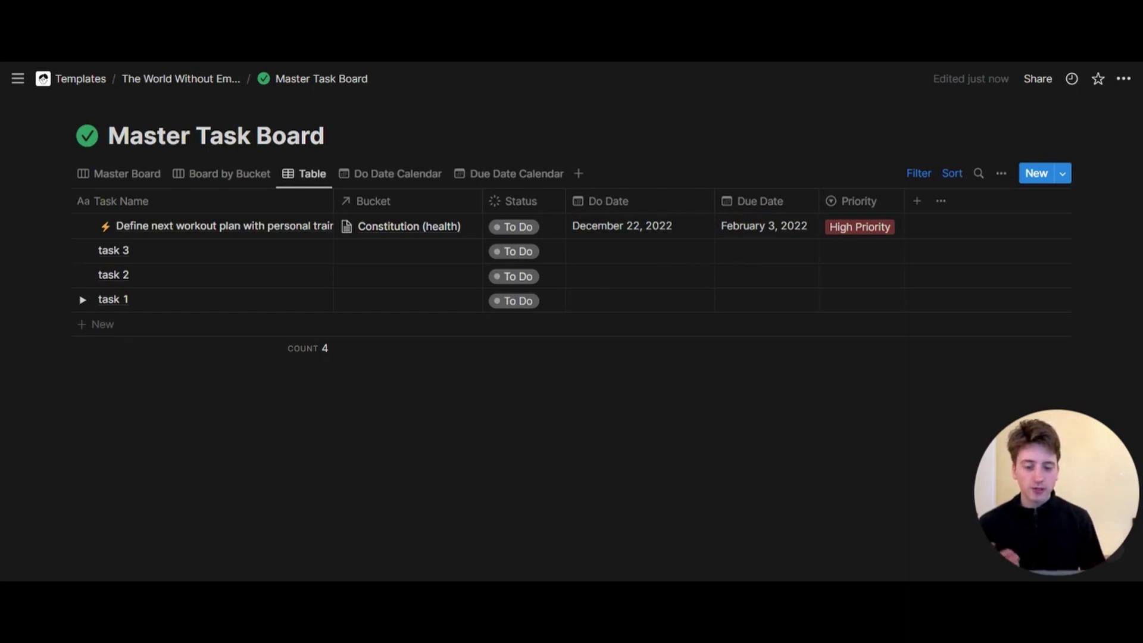
click(616, 230)
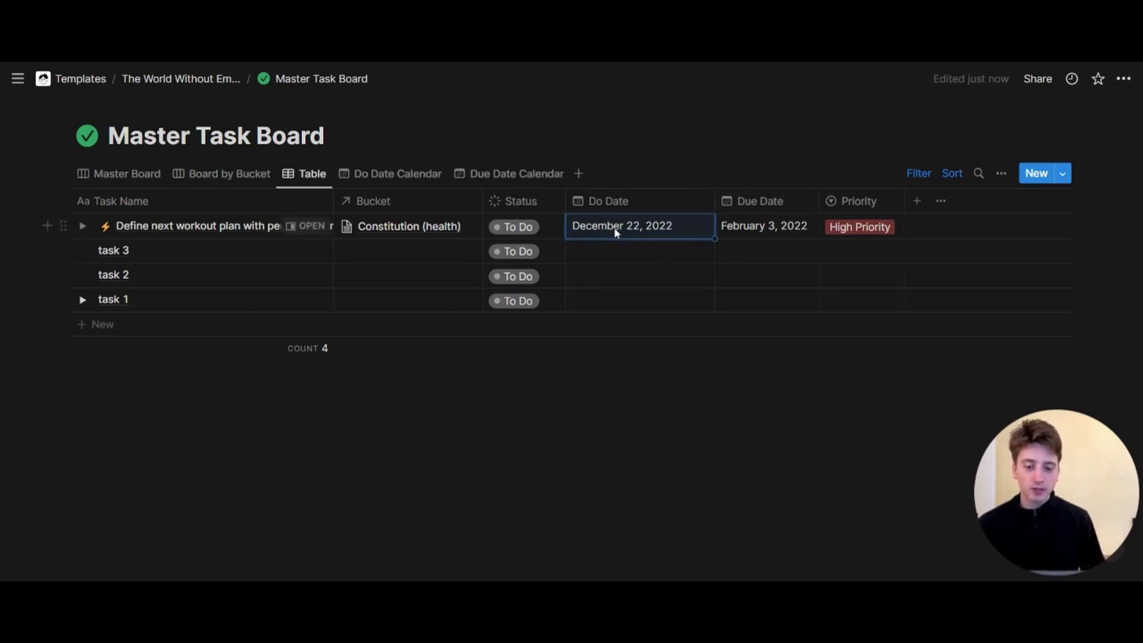
click(754, 224)
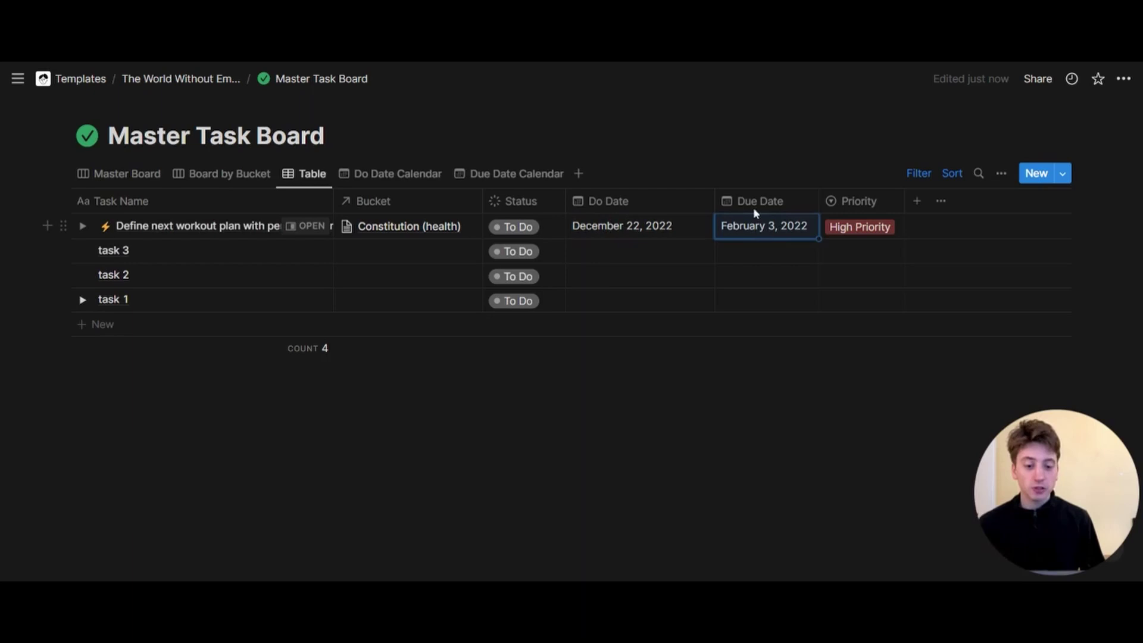
- Add a new Timeline view to the Master Task Board
click(578, 173)
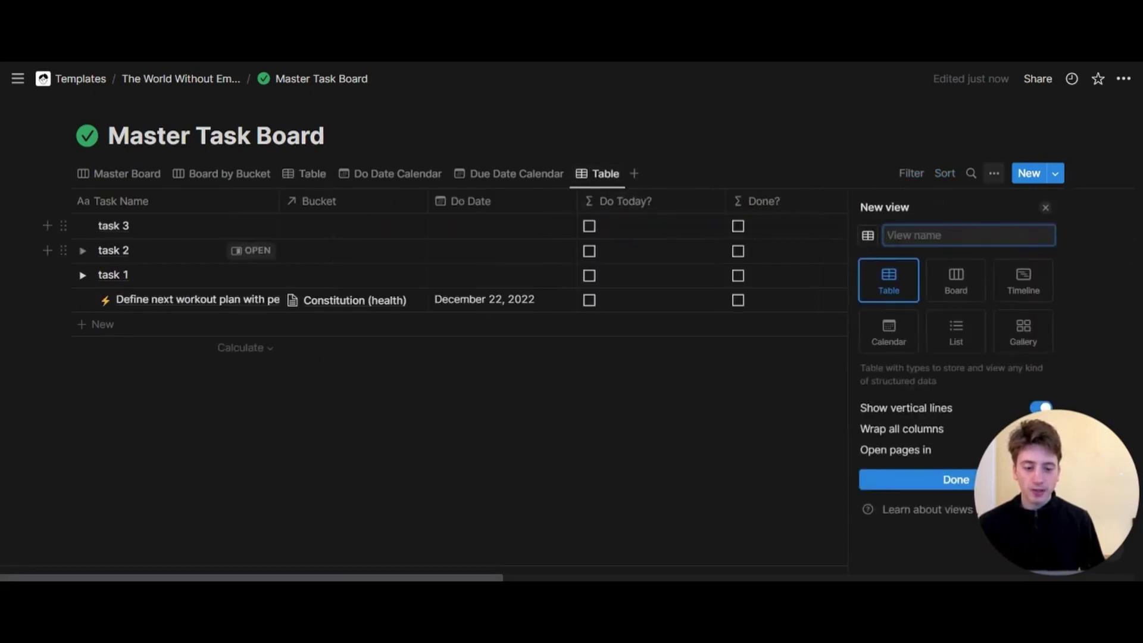
click(1023, 280)
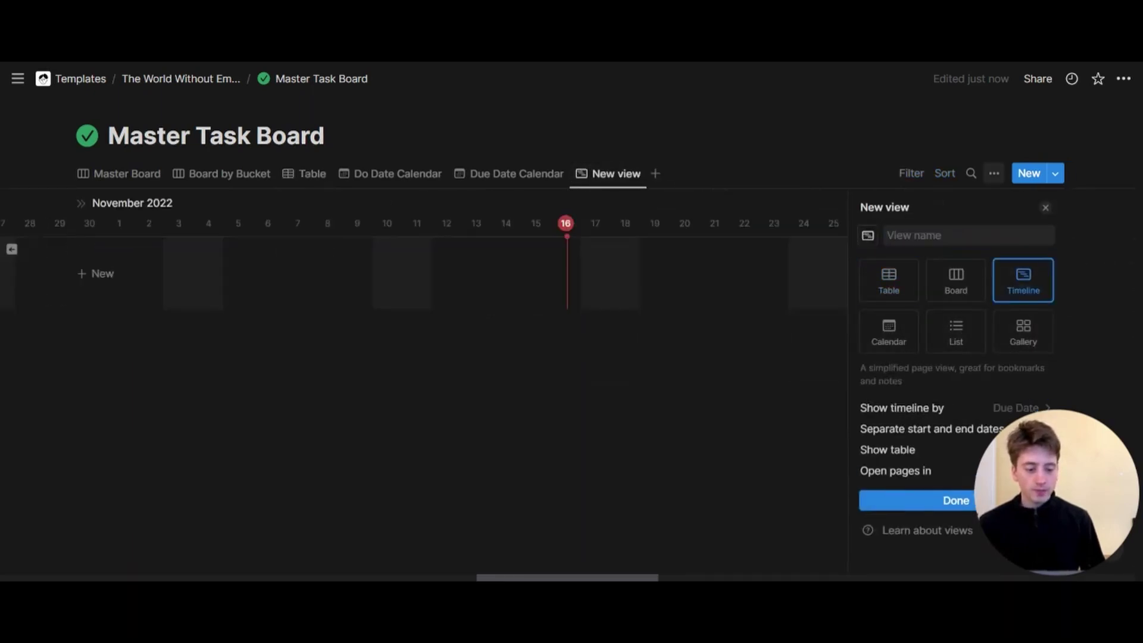
click(917, 500)
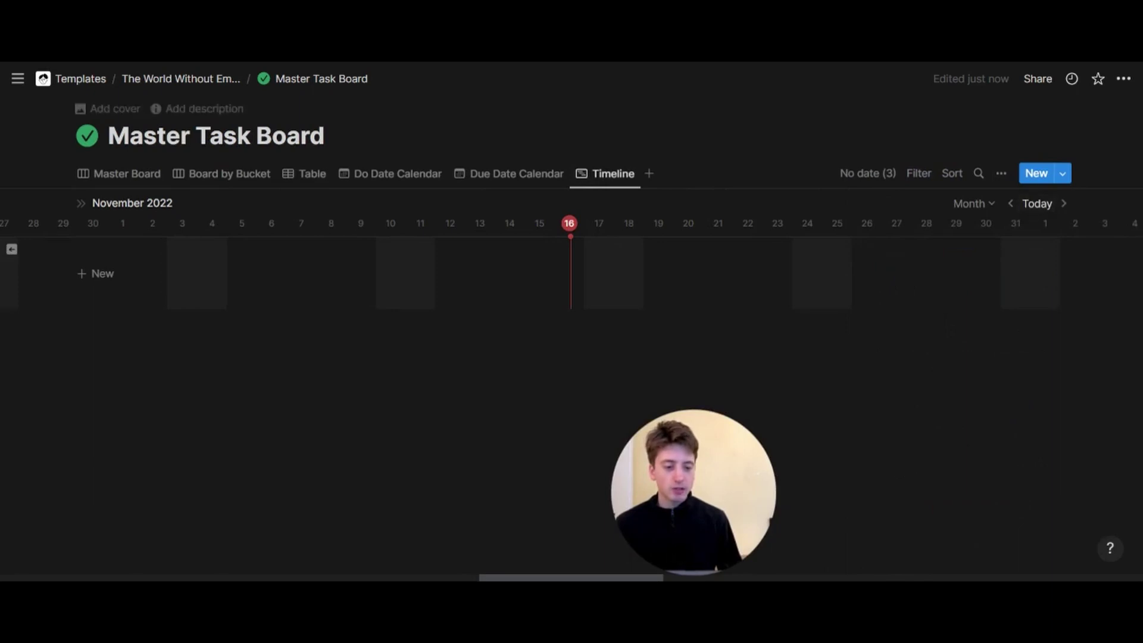
- Set the timeline layout to separate start and end dates, Do Date as start, center peek pages
click(1001, 173)
click(962, 267)
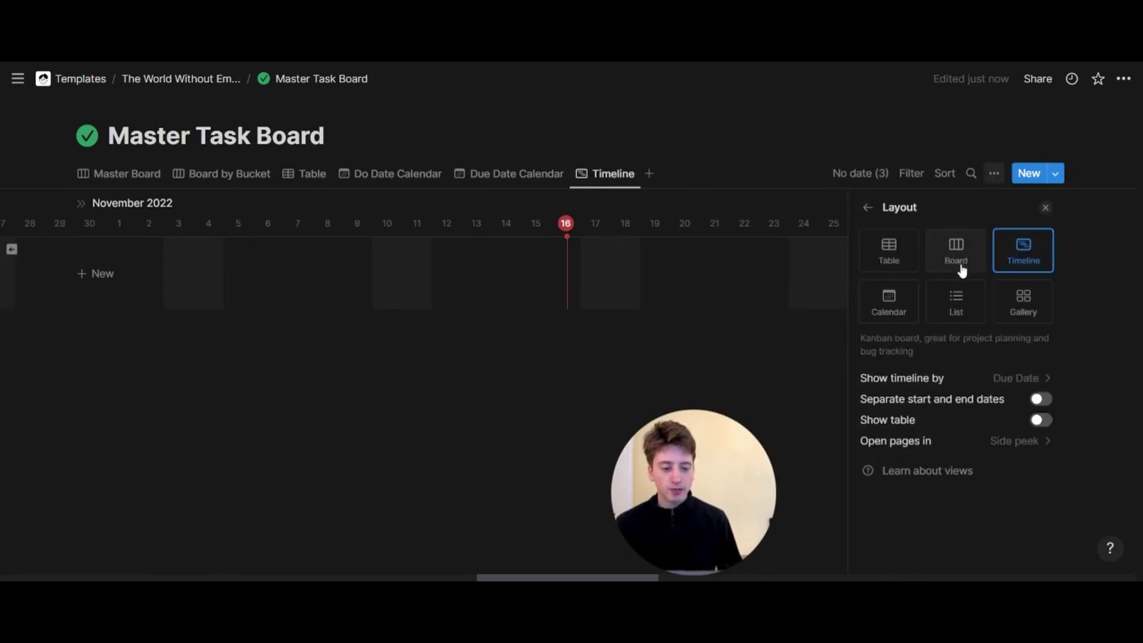
click(996, 404)
click(1022, 381)
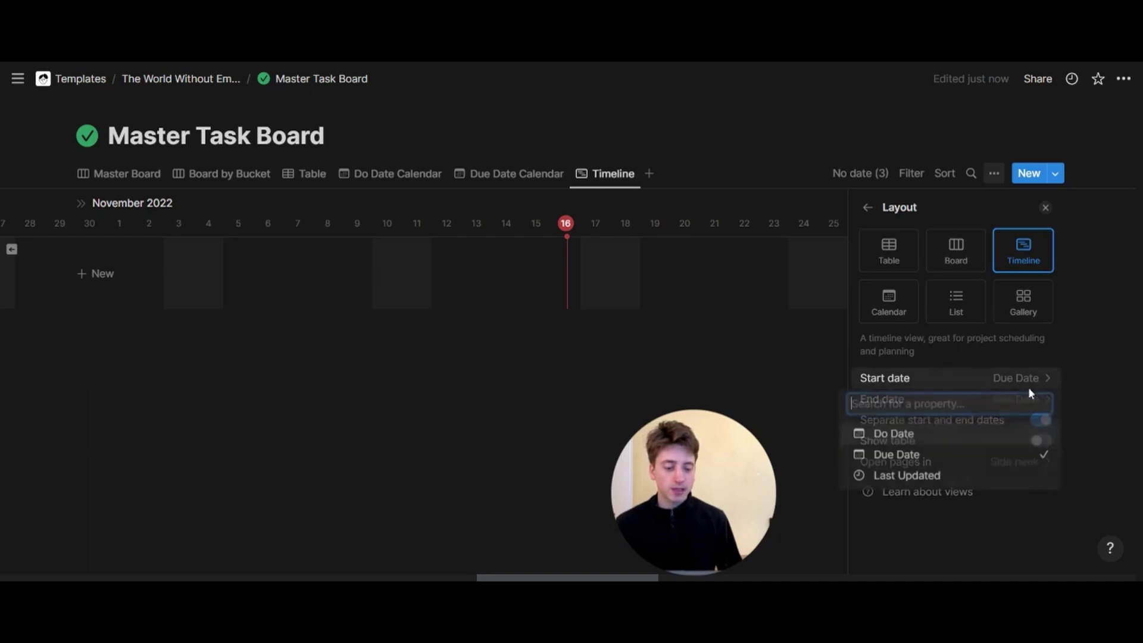
click(964, 435)
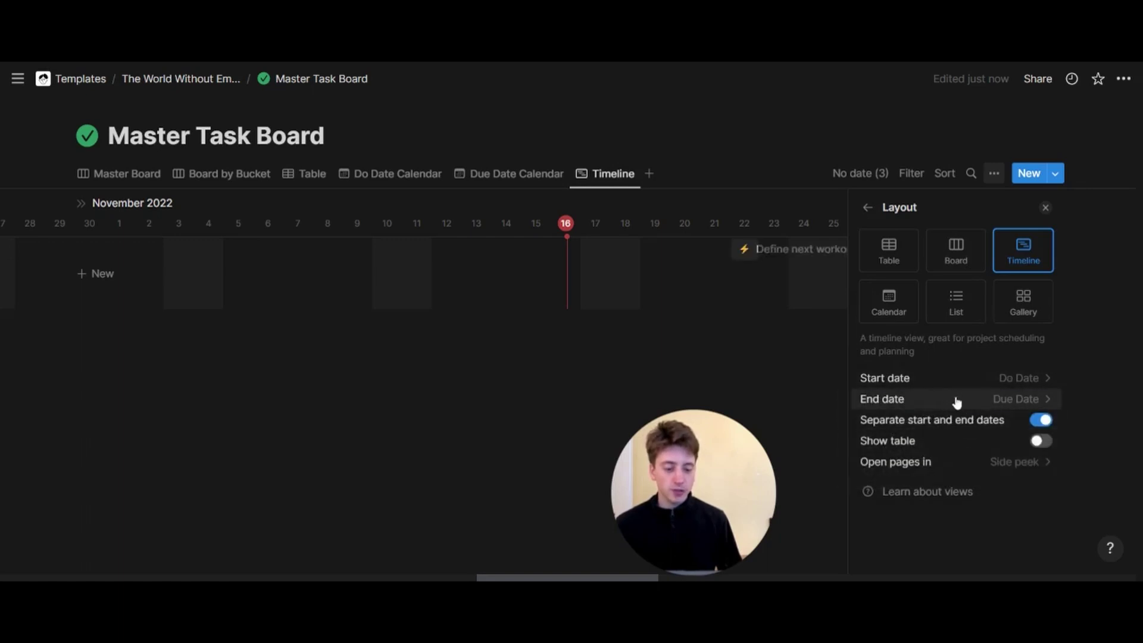
click(939, 463)
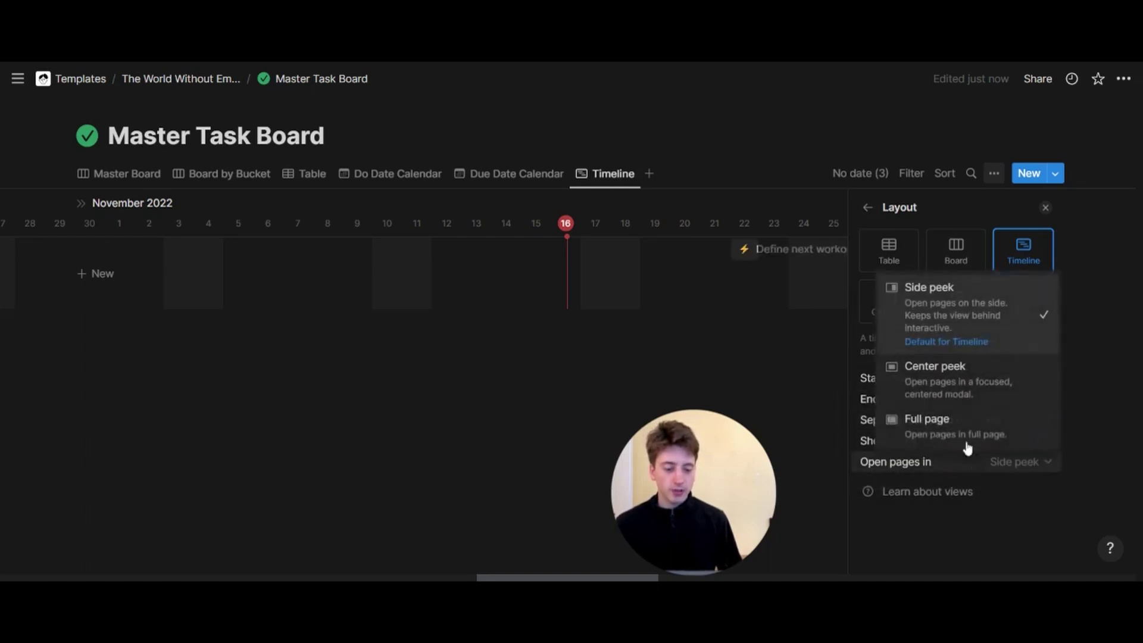
click(956, 386)
click(867, 207)
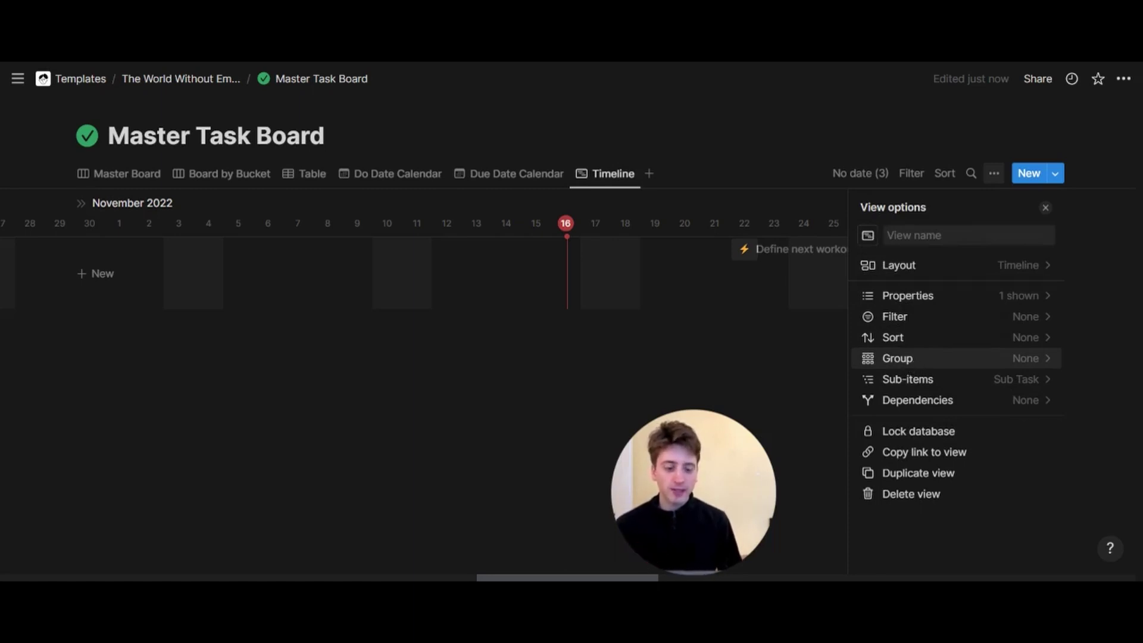
- Enable sub-items on the timeline and create a new Blocking / Blocked by dependency relation
click(935, 384)
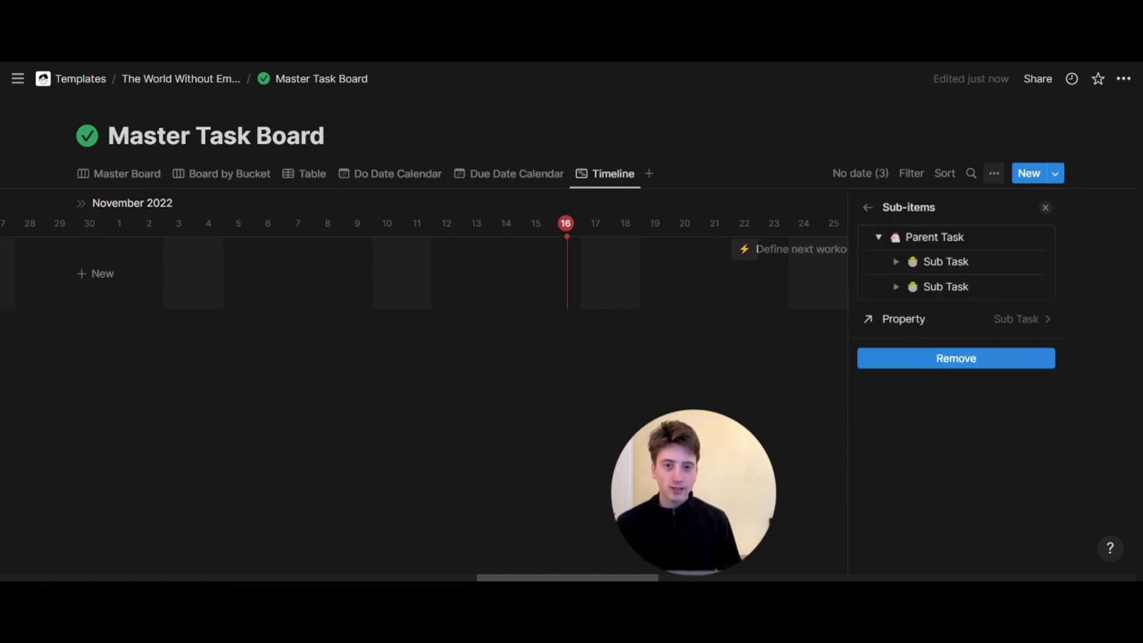
click(868, 209)
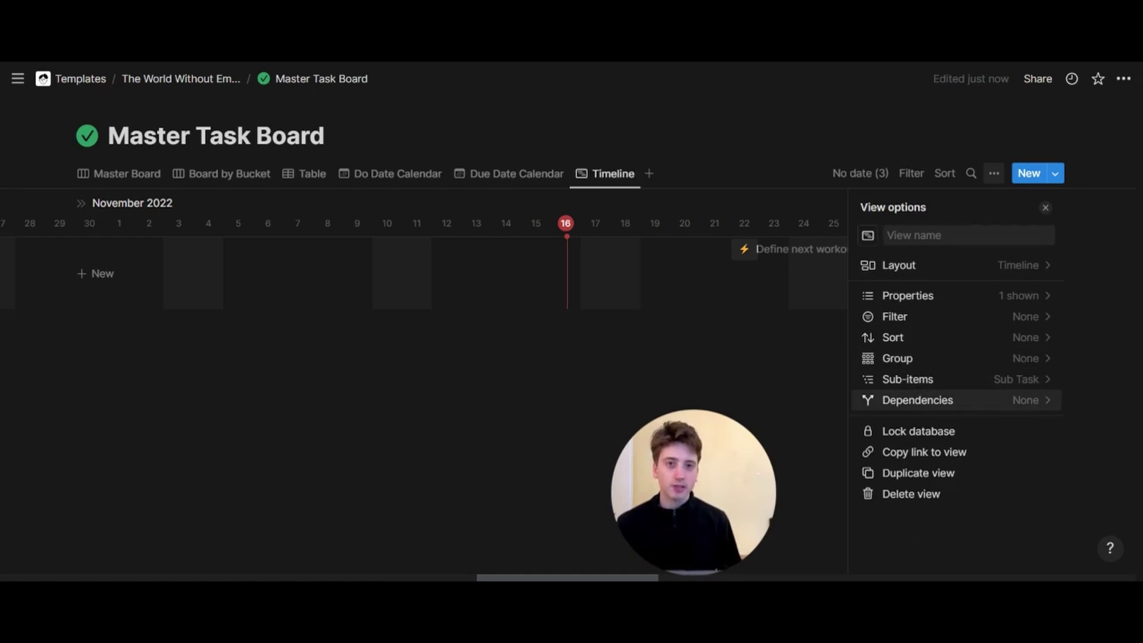
click(925, 401)
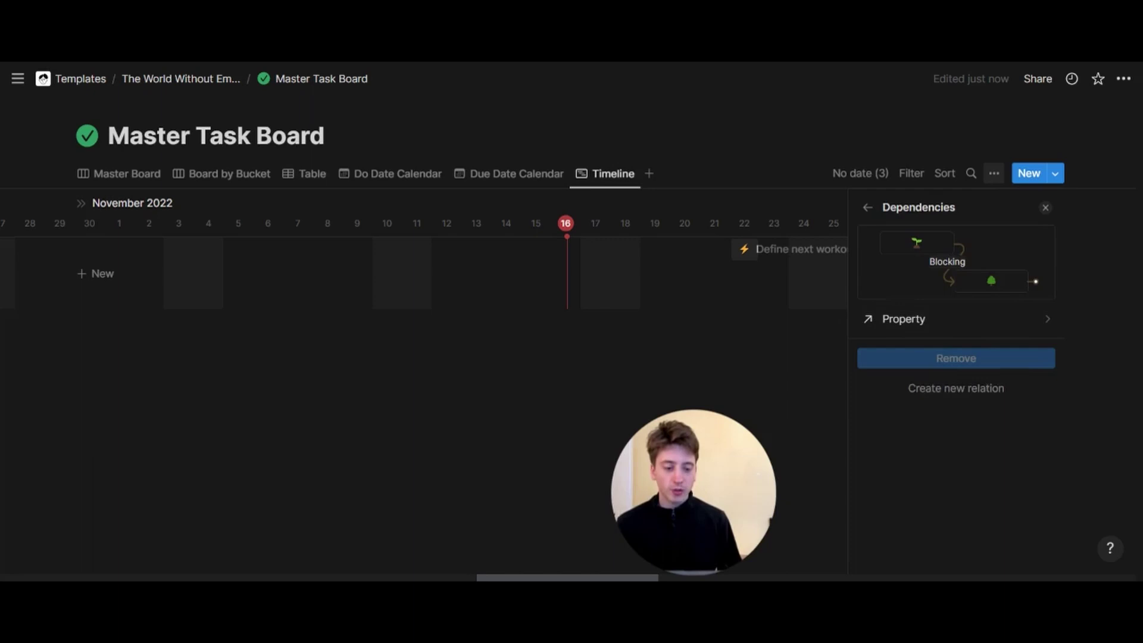
click(949, 390)
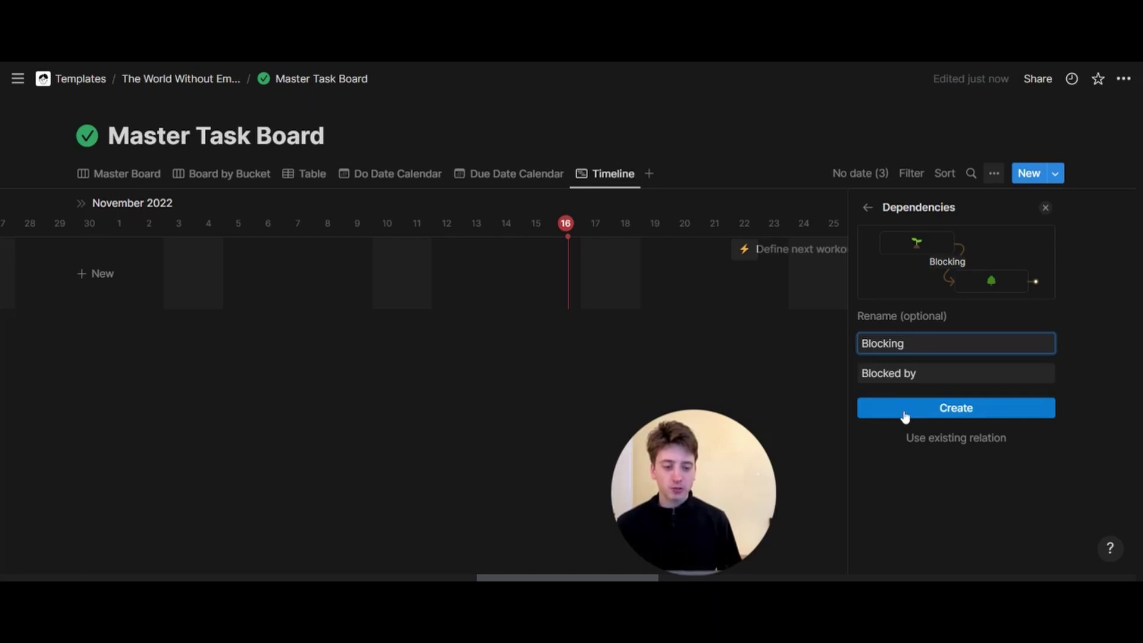
click(963, 408)
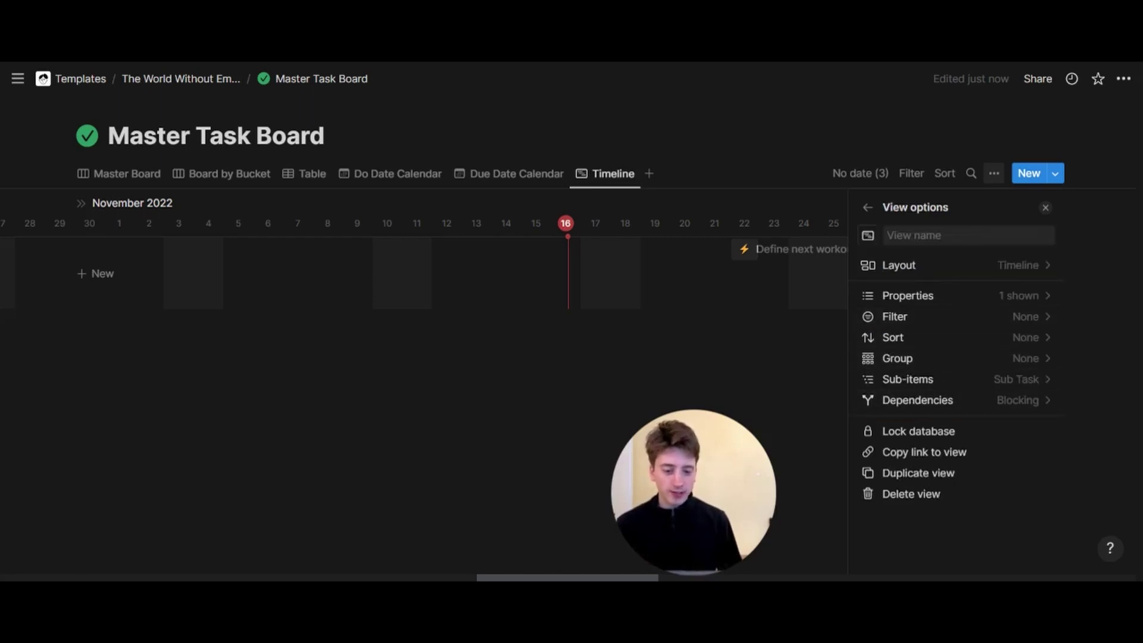
- Review the timeline's property list, including Blocking and Blocked by, then close the settings
click(931, 301)
scroll(952, 357, down, 3)
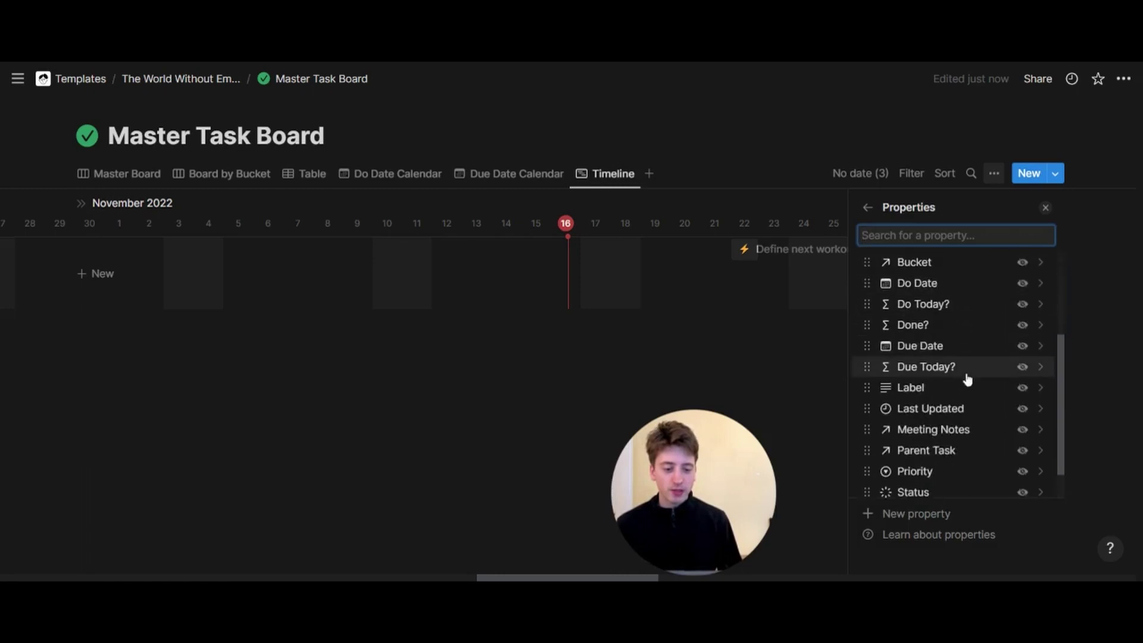
scroll(976, 381, down, 2)
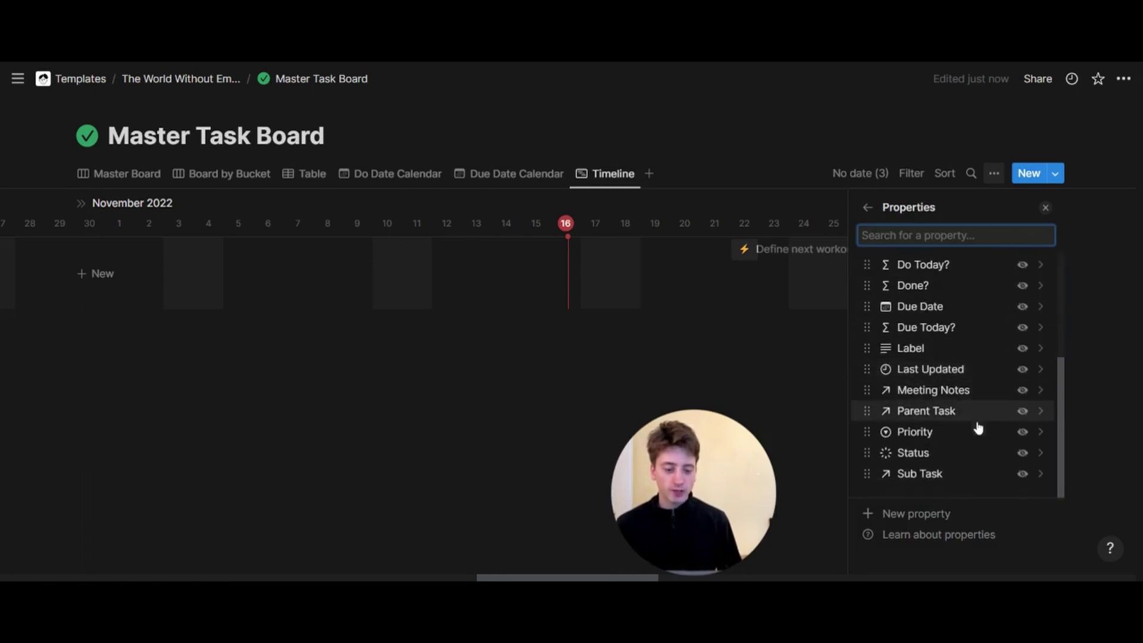
scroll(971, 476, up, 5)
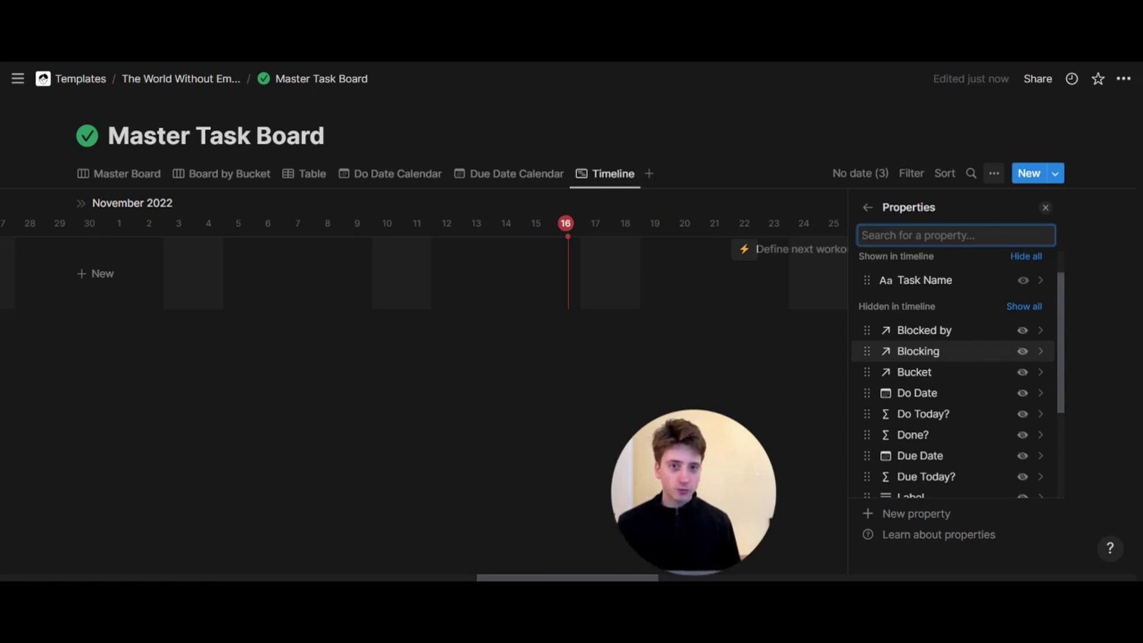
key(Escape)
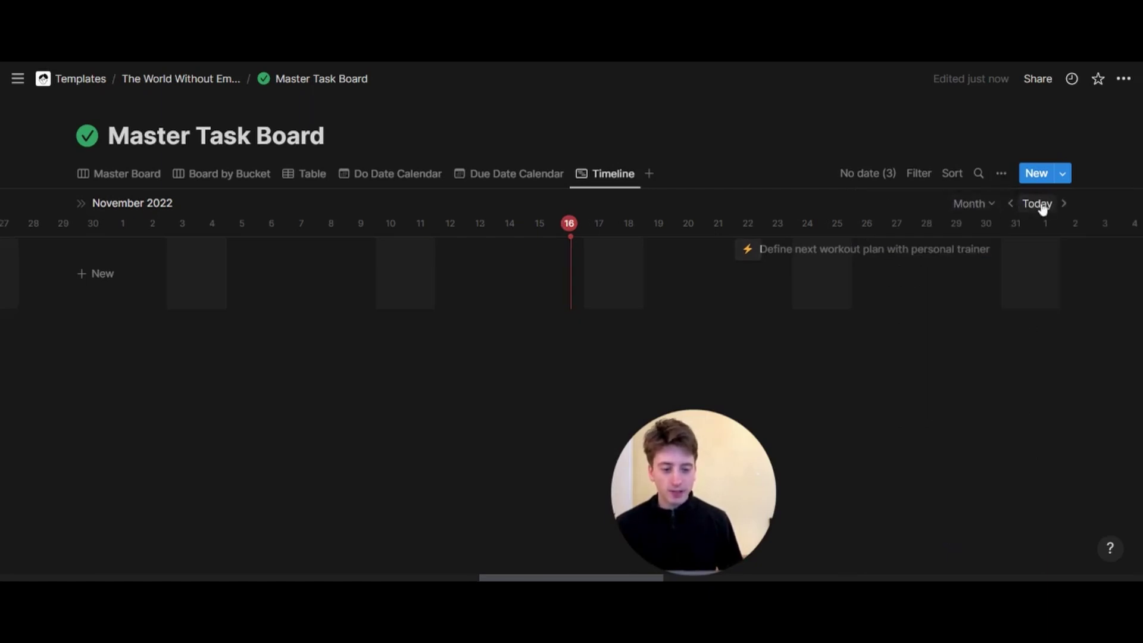
- In the Table view, set the workout task's Do Date to December 12 and Due Date to the 19th
click(306, 173)
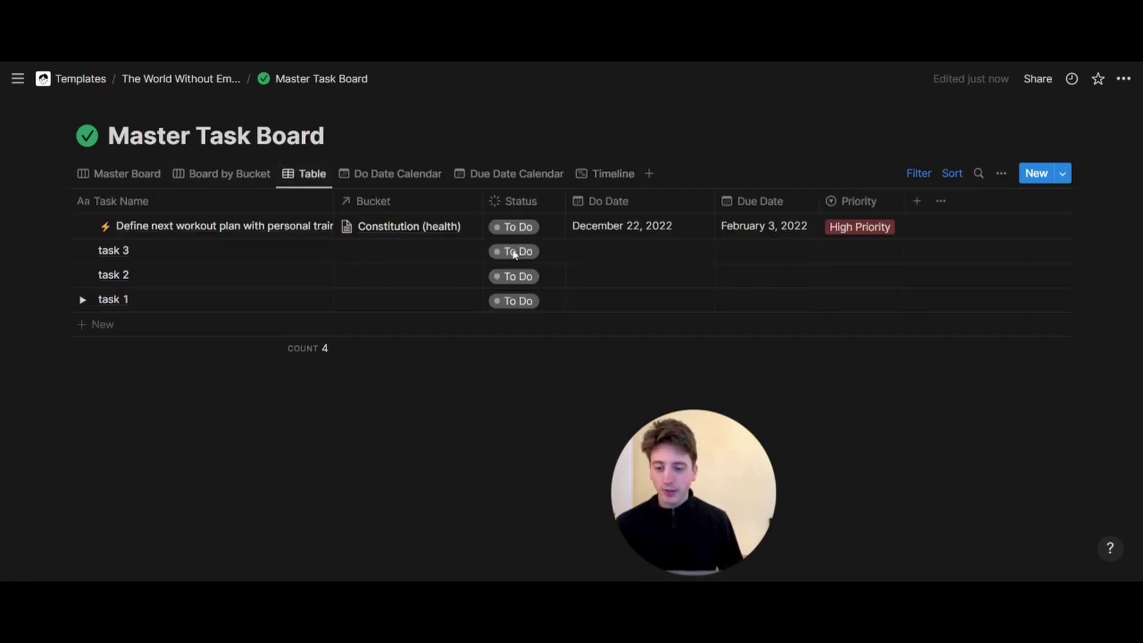
click(611, 235)
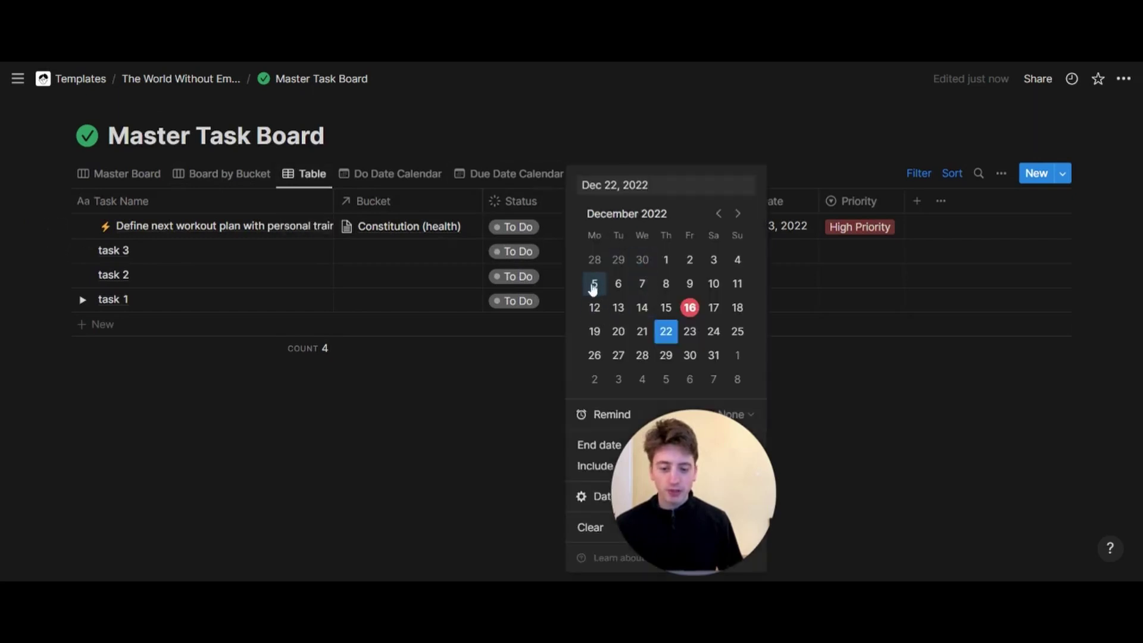
click(595, 309)
click(785, 231)
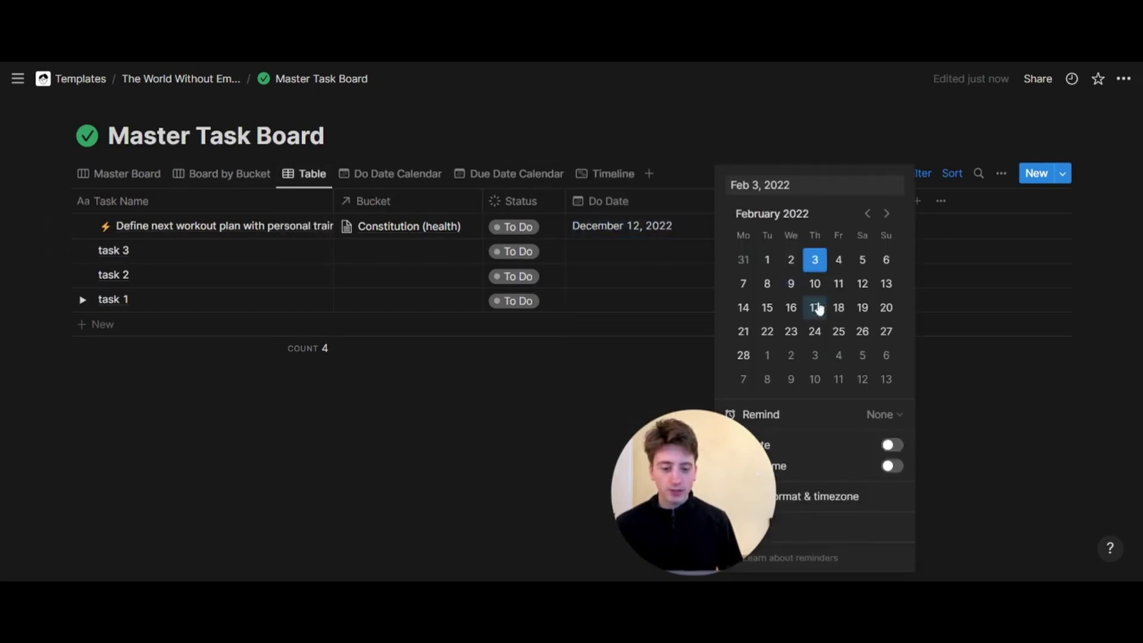
click(863, 307)
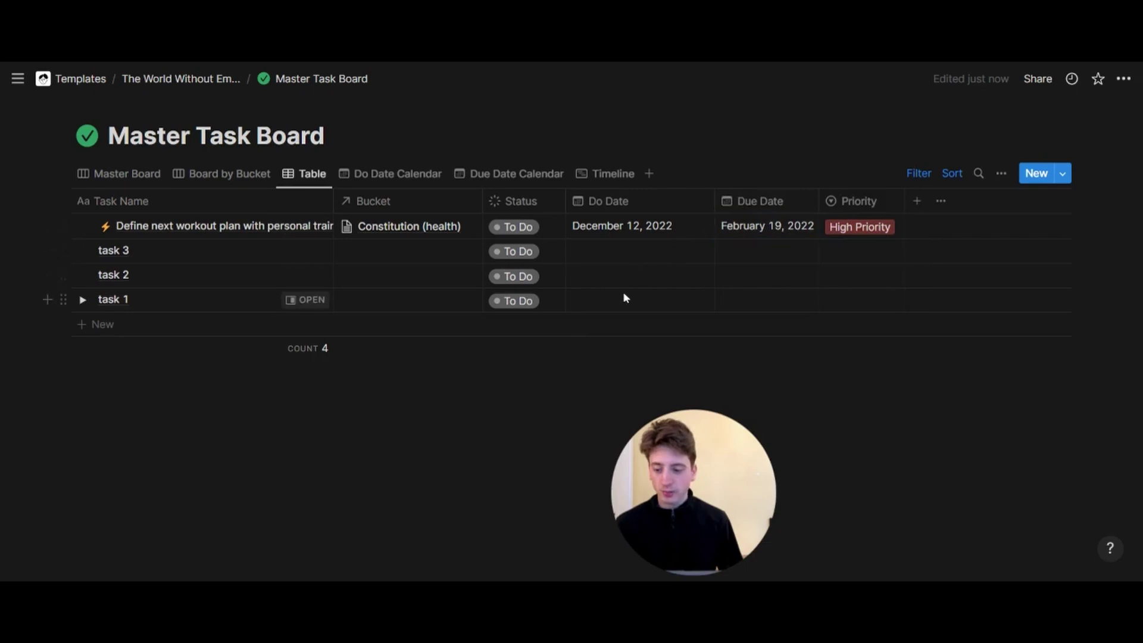
- Set task 1 to run from December 12, 2022 to January 8, 2023
click(623, 299)
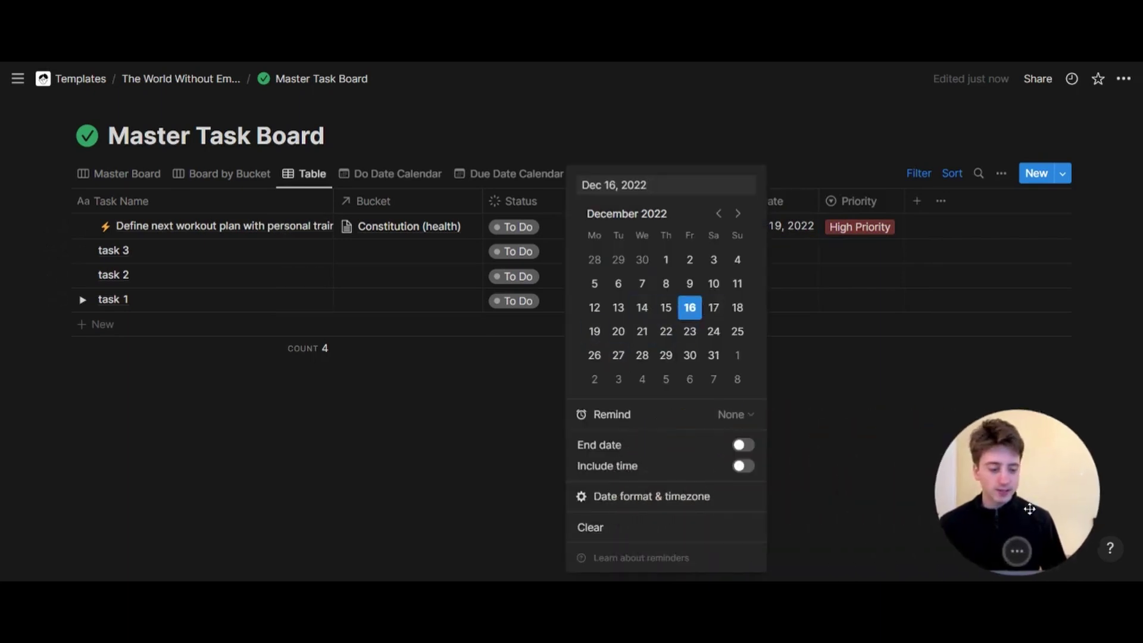
click(594, 307)
key(Escape)
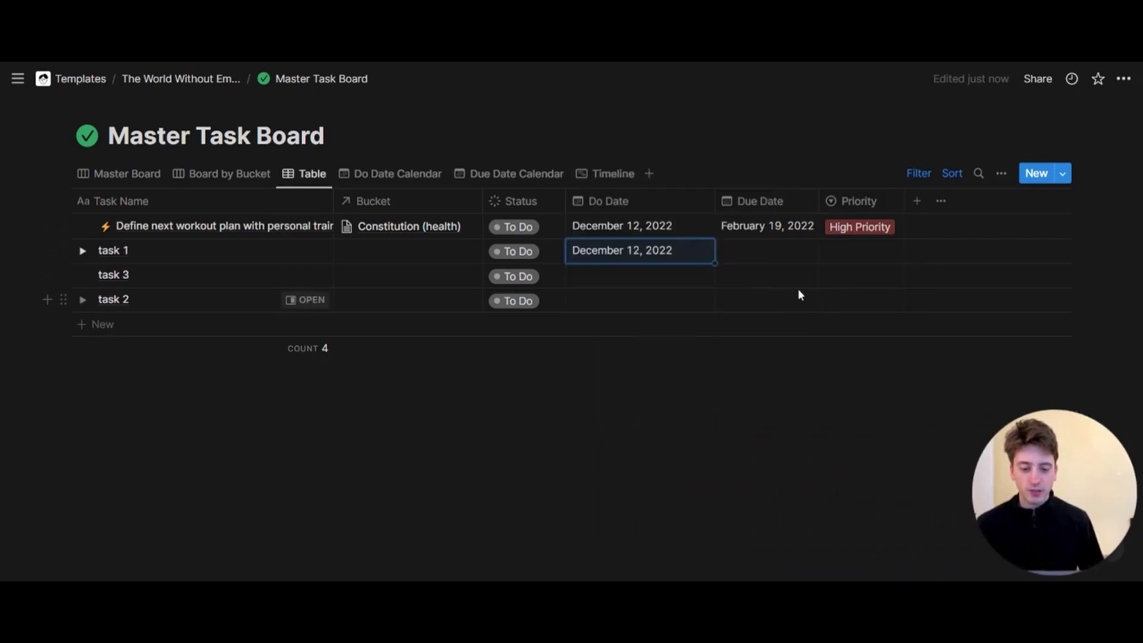
click(798, 292)
click(886, 380)
key(Escape)
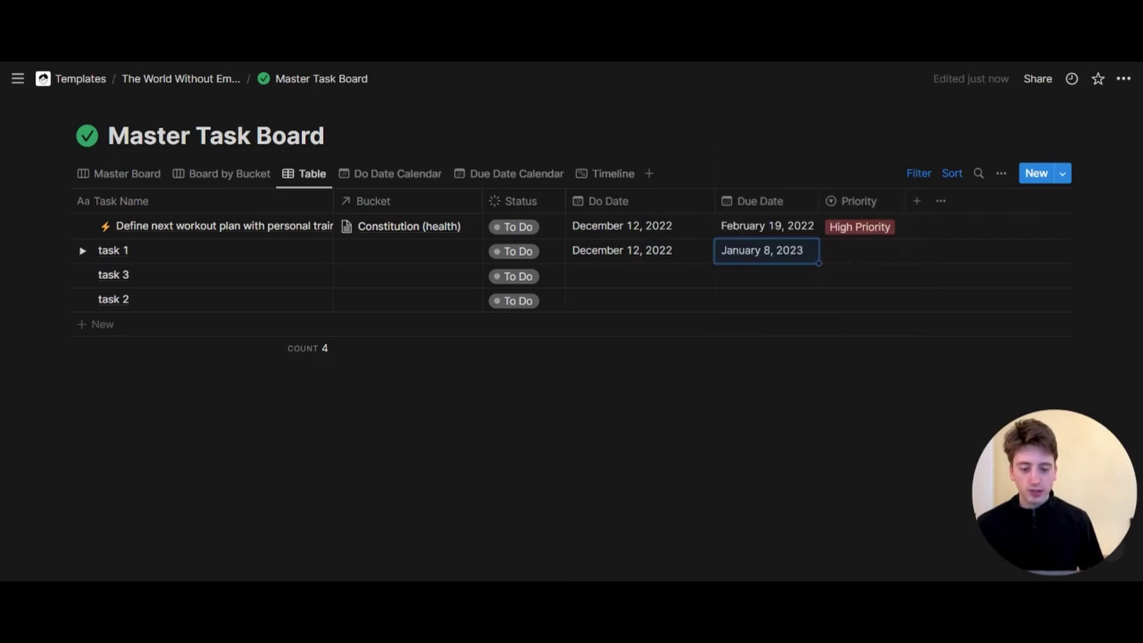
- Sort the timeline by Do Date for everyone and shorten task 1's bar to end December 31
click(610, 174)
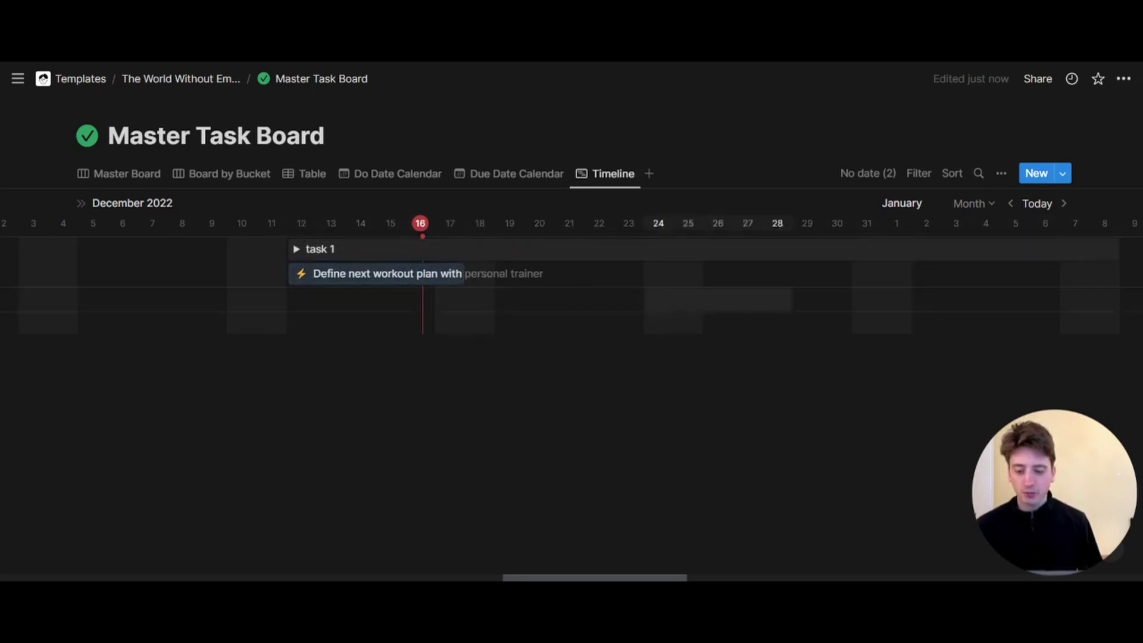
click(948, 173)
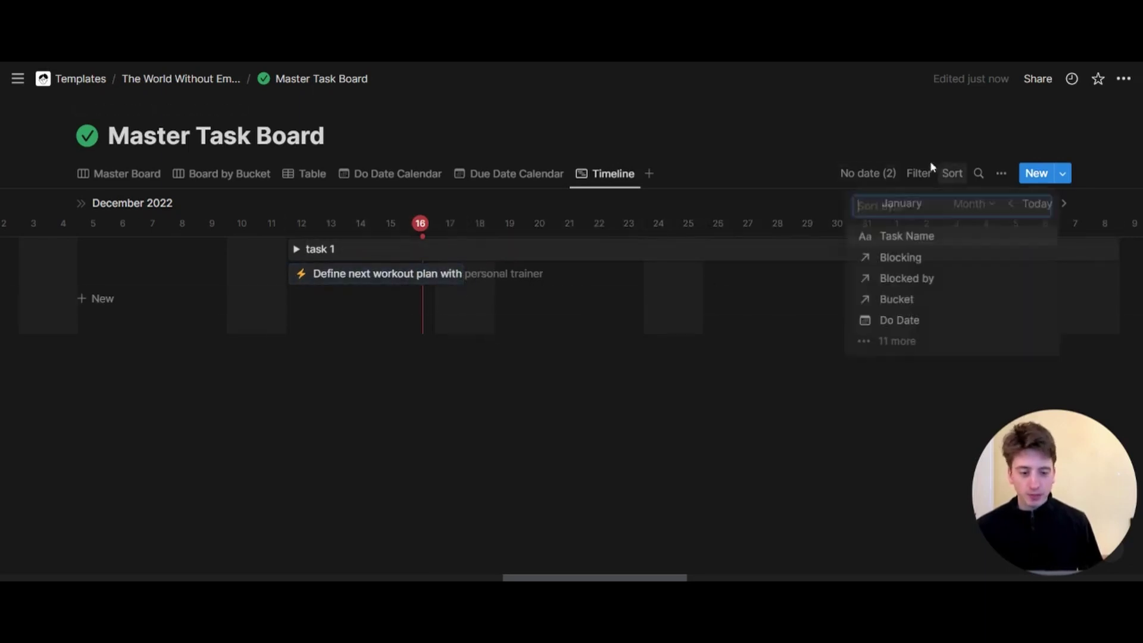
click(899, 319)
click(982, 204)
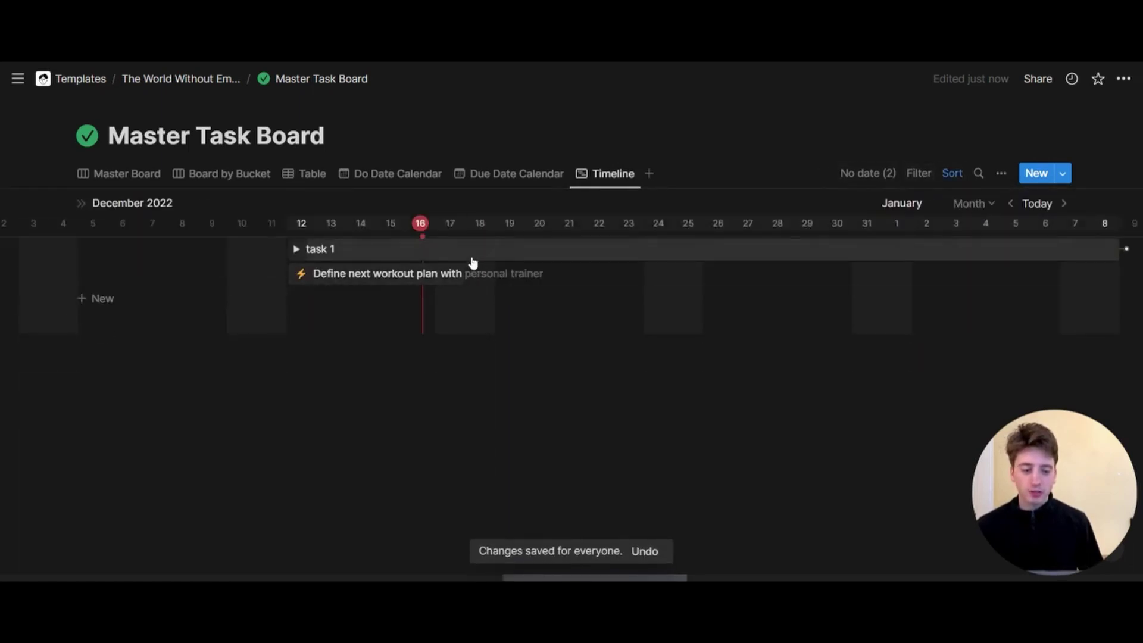
drag(1118, 249, 795, 254)
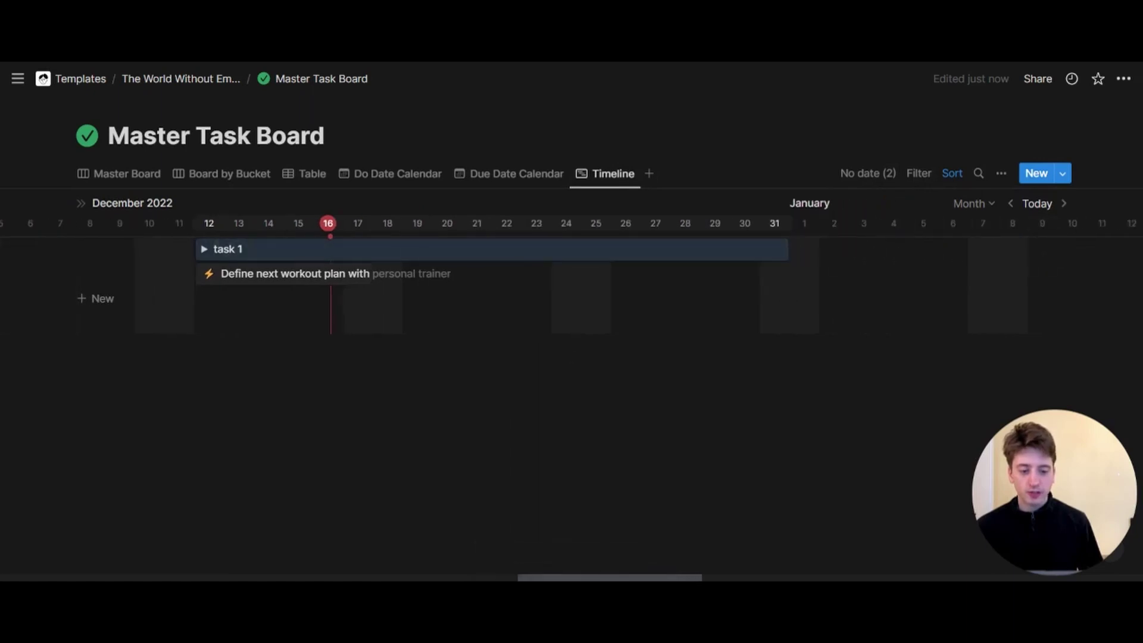
- Expand and collapse task 1 on the timeline, ending collapsed with item 1 hidden
click(204, 250)
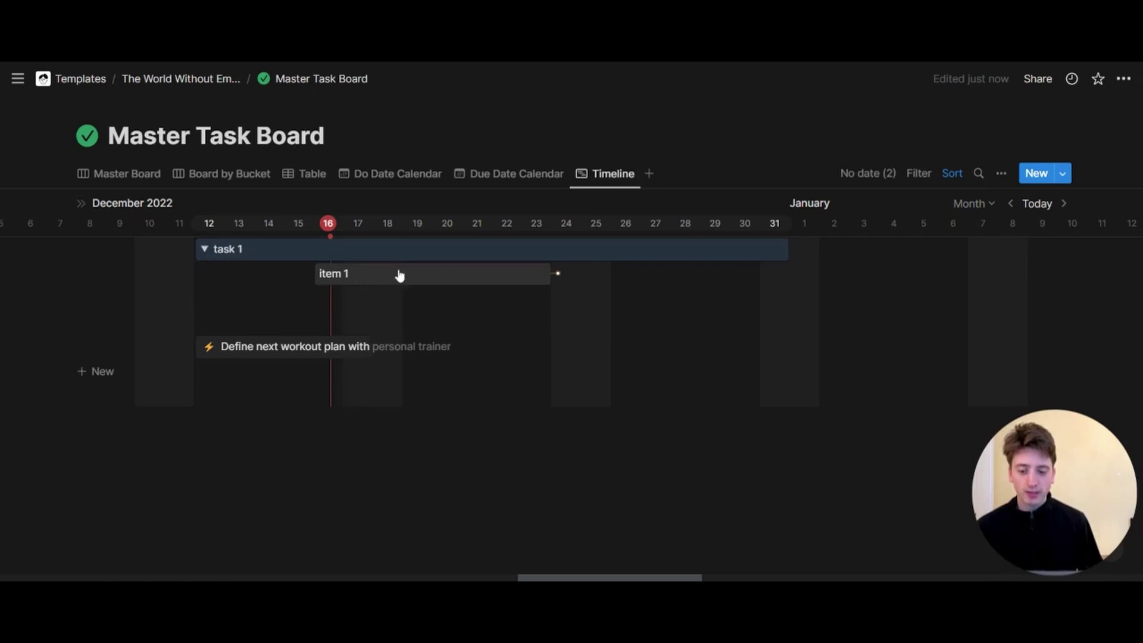
click(205, 250)
click(205, 250)
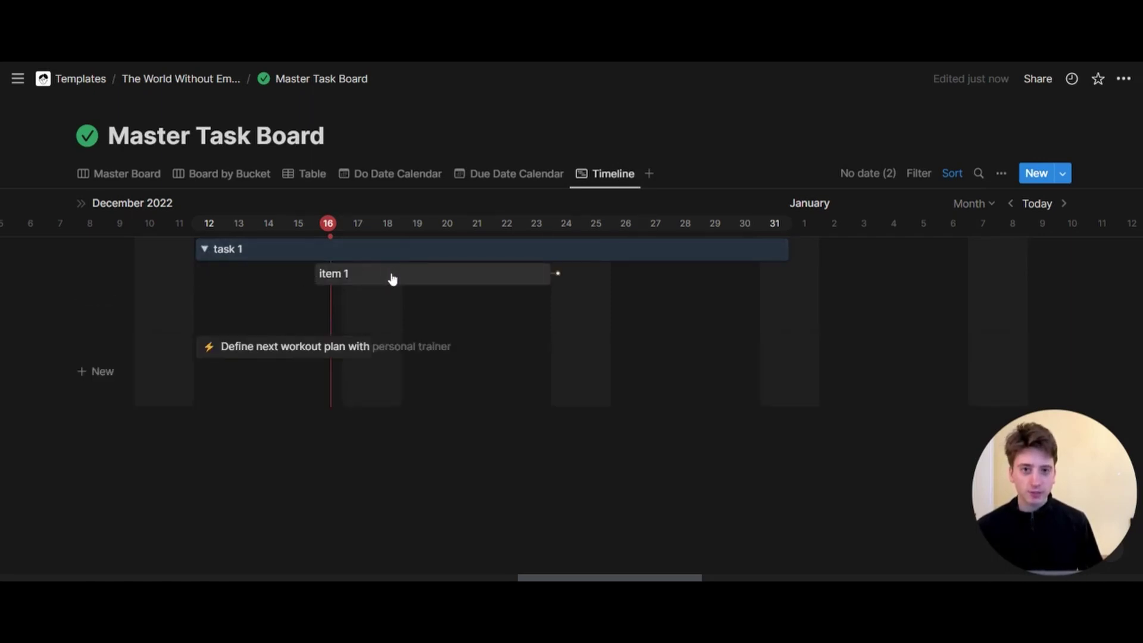
click(204, 250)
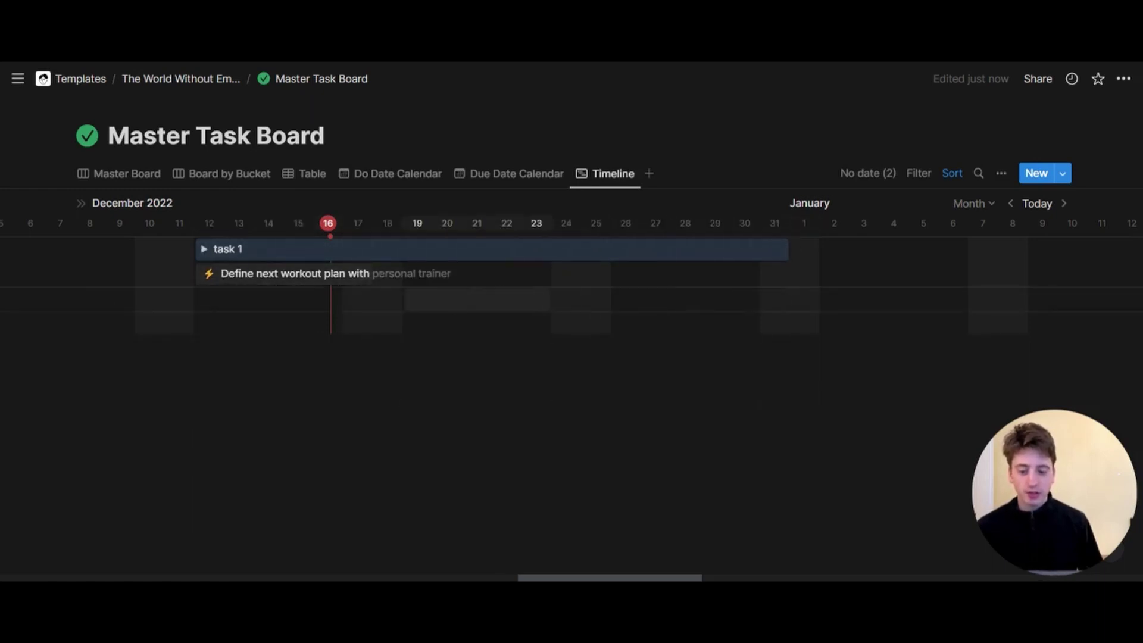
- Add a timeline item named 'task #5' and move its bar to January 2–6
click(459, 301)
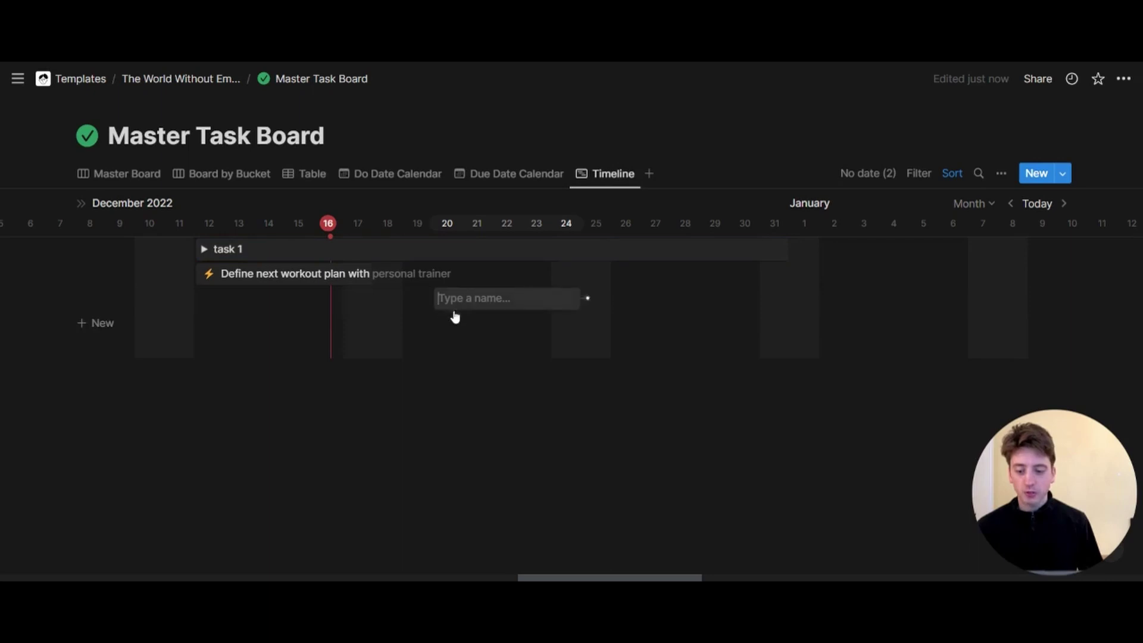
text(task #5)
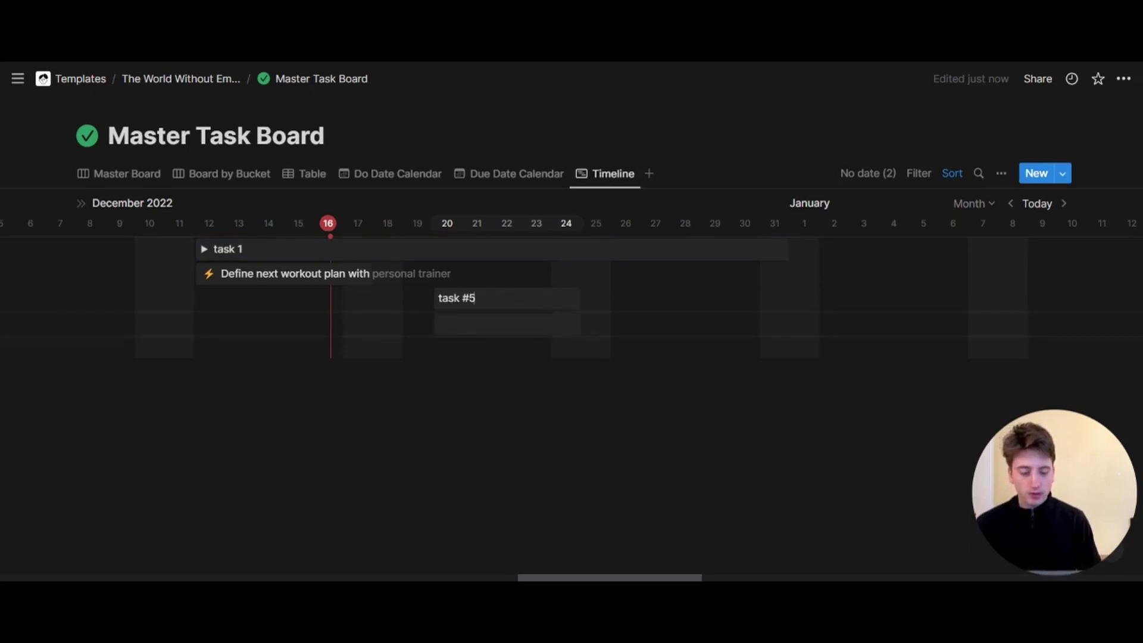
key(Return)
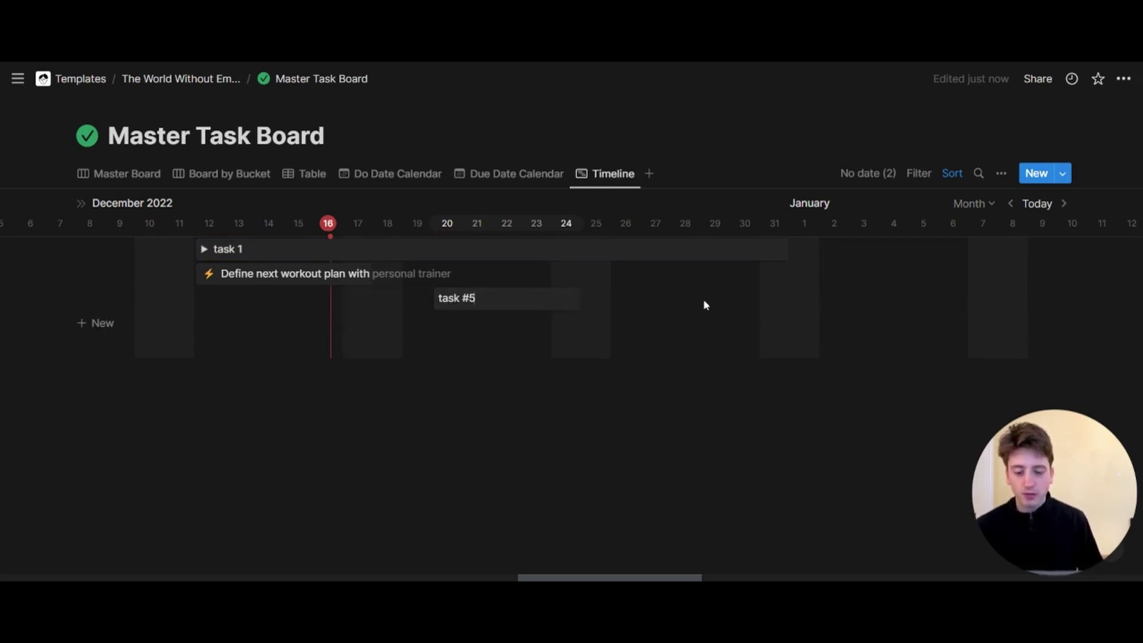
drag(506, 308, 877, 308)
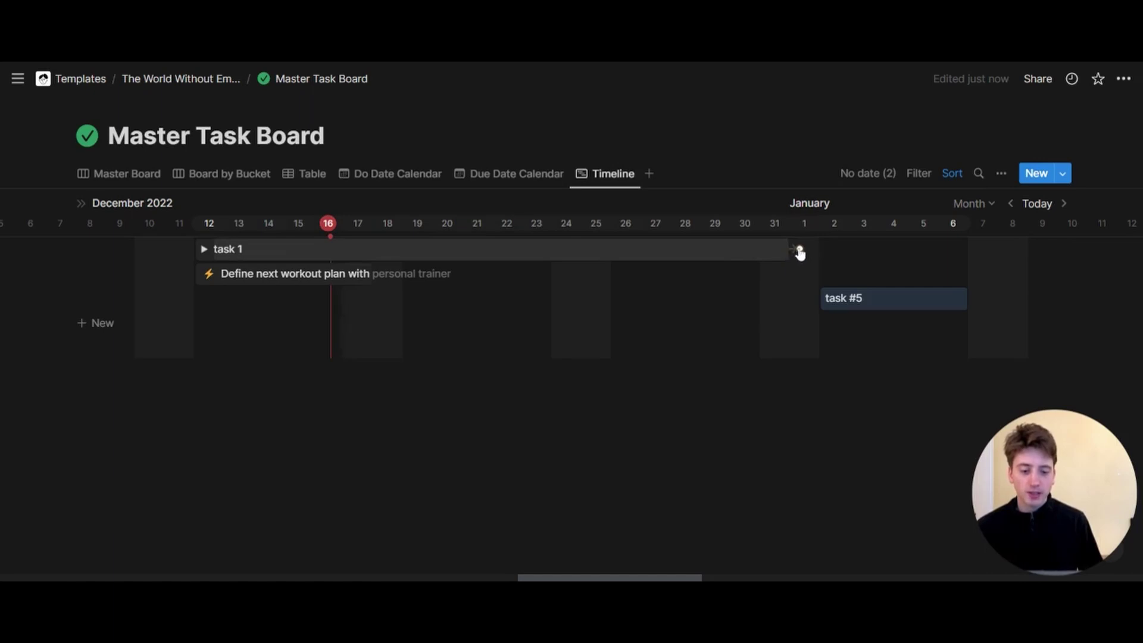
- Draw a dependency from task 1's end to task #5 and confirm task #5 is Blocked by task 1
drag(799, 250, 809, 255)
drag(798, 315, 827, 299)
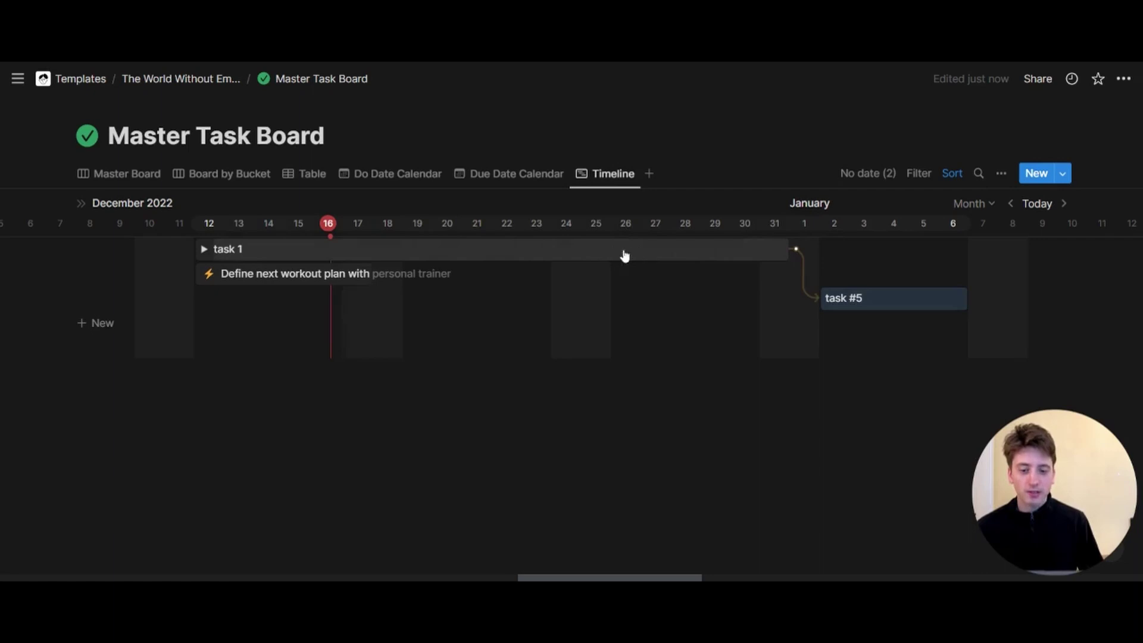
click(888, 309)
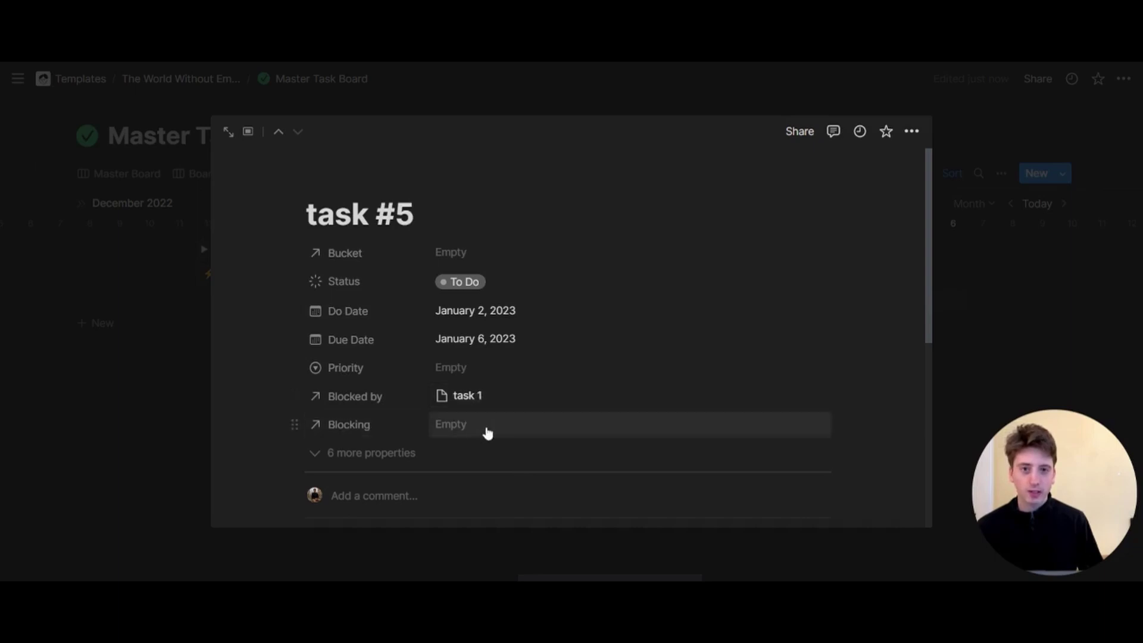
scroll(485, 409, down, 2)
key(Escape)
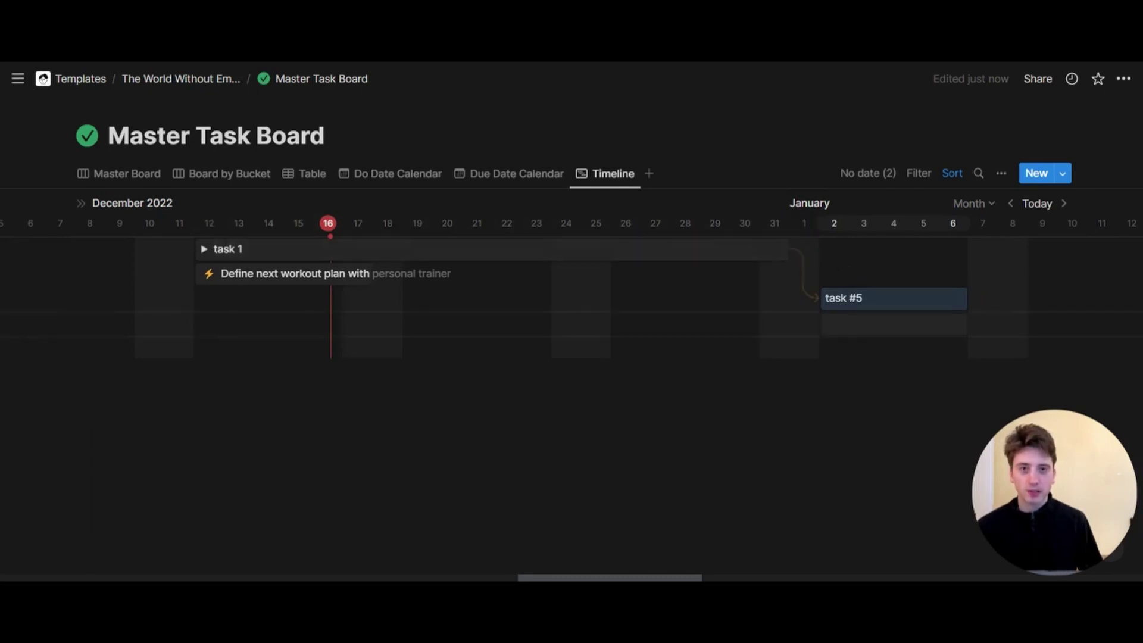
- Add 'task 6' in the row below task #5 and make task 1 block it
click(893, 322)
text(task 6)
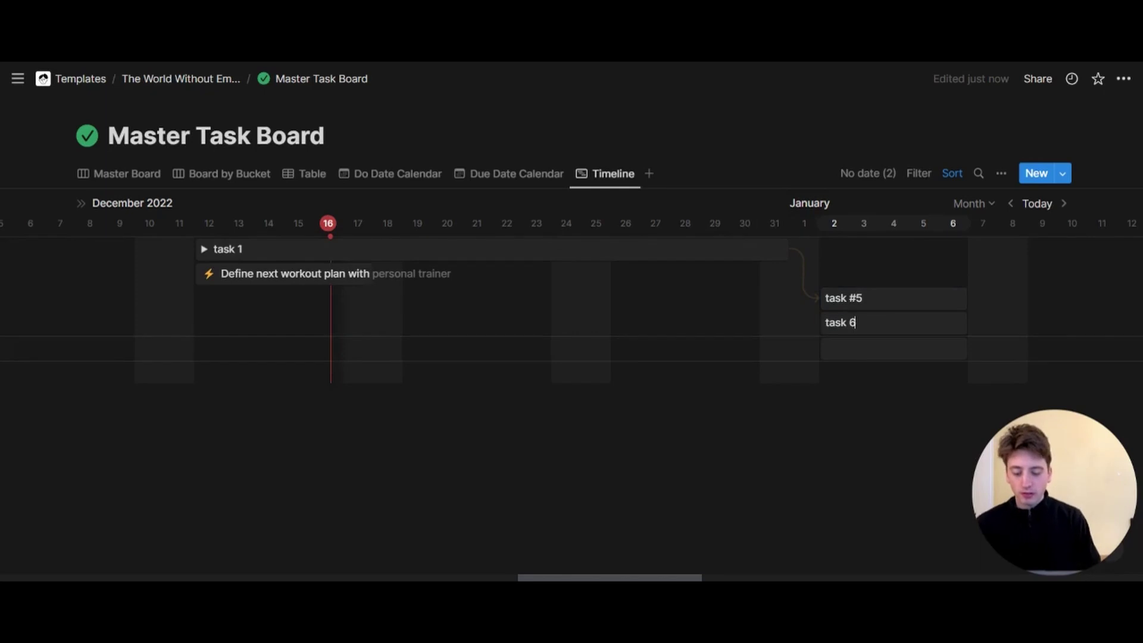
key(Return)
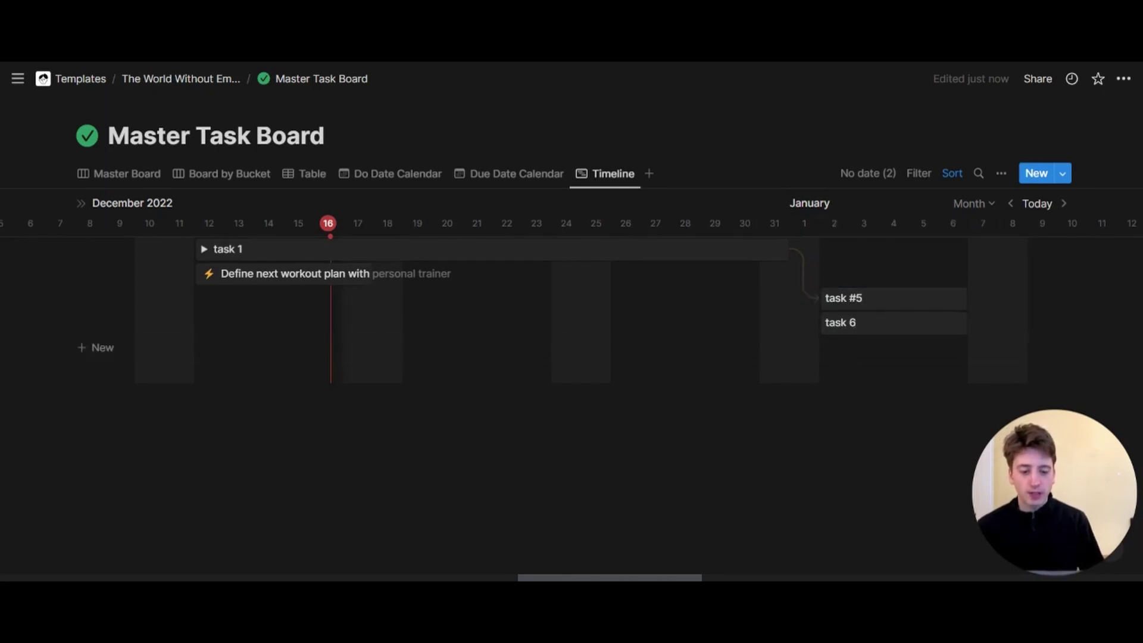
drag(794, 250, 828, 322)
- Add a sub-task named 'task 7' to task 6 and open task 7's page
click(855, 324)
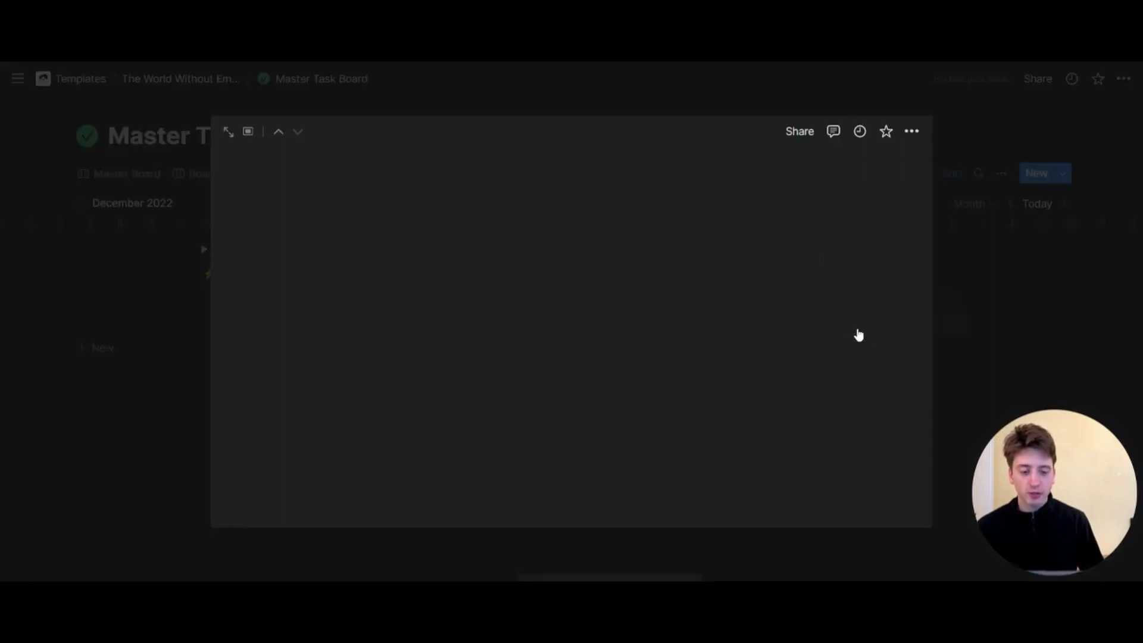
scroll(673, 345, down, 2)
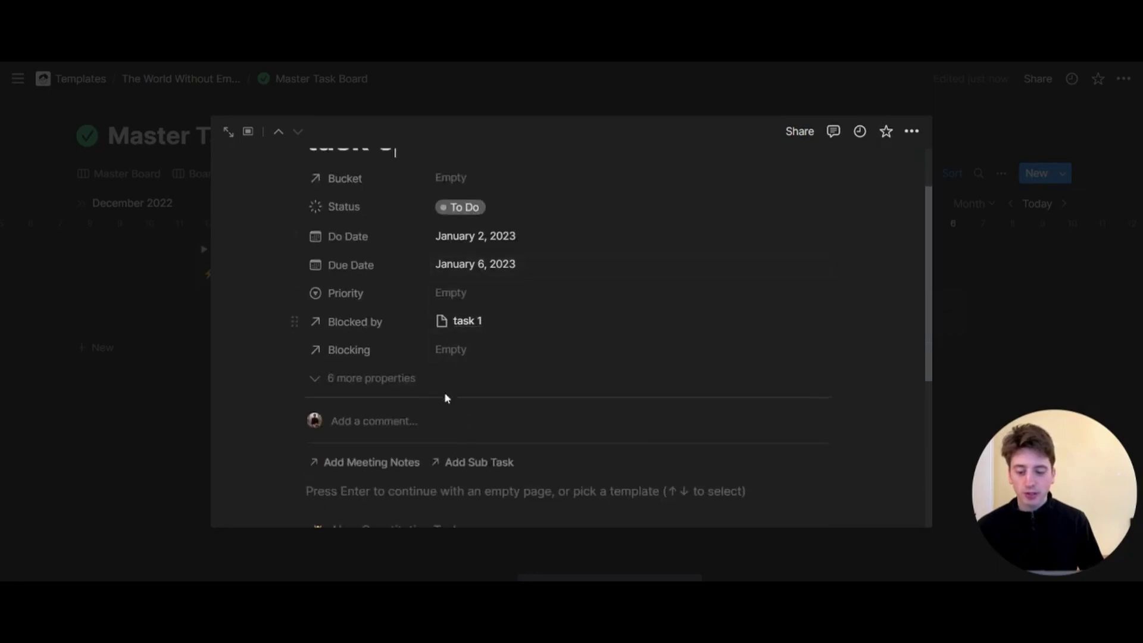
click(486, 466)
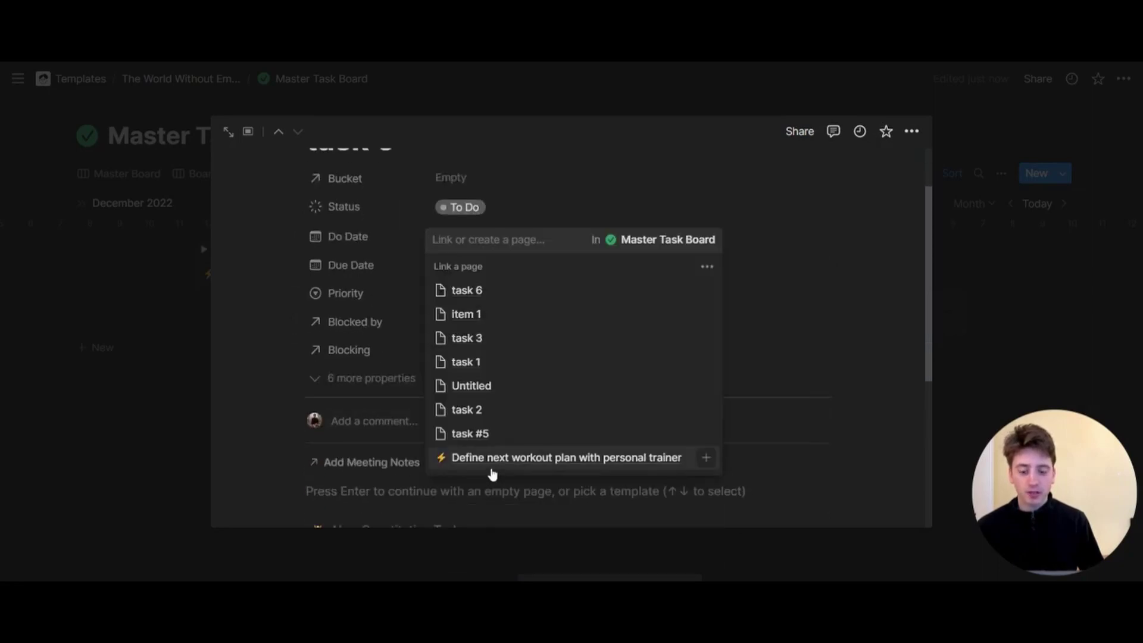
text(task 7)
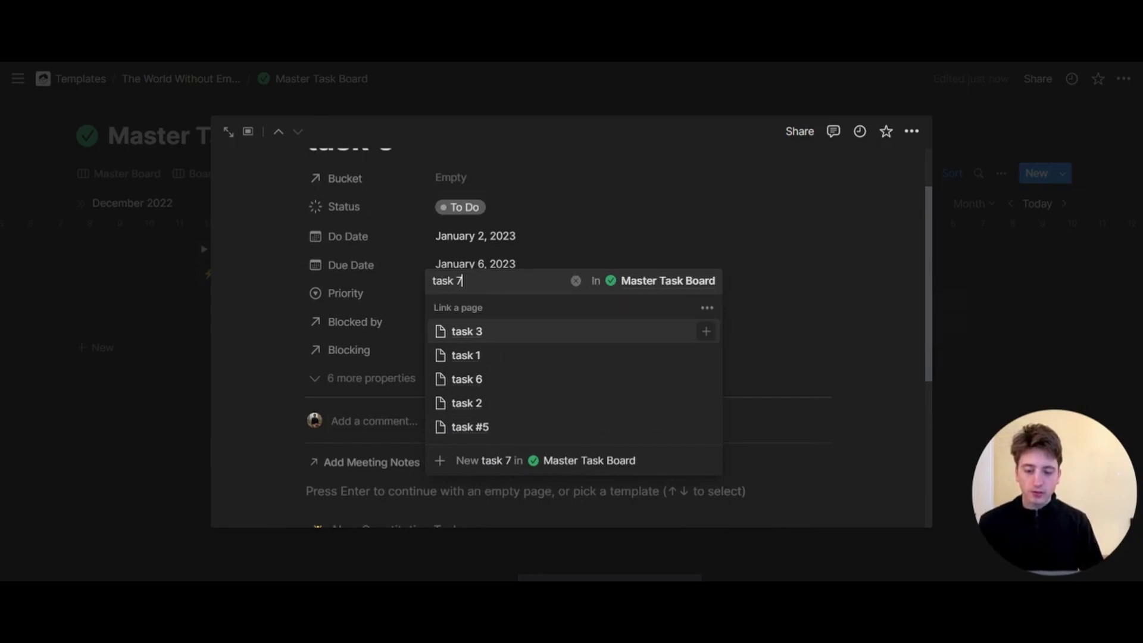
click(503, 460)
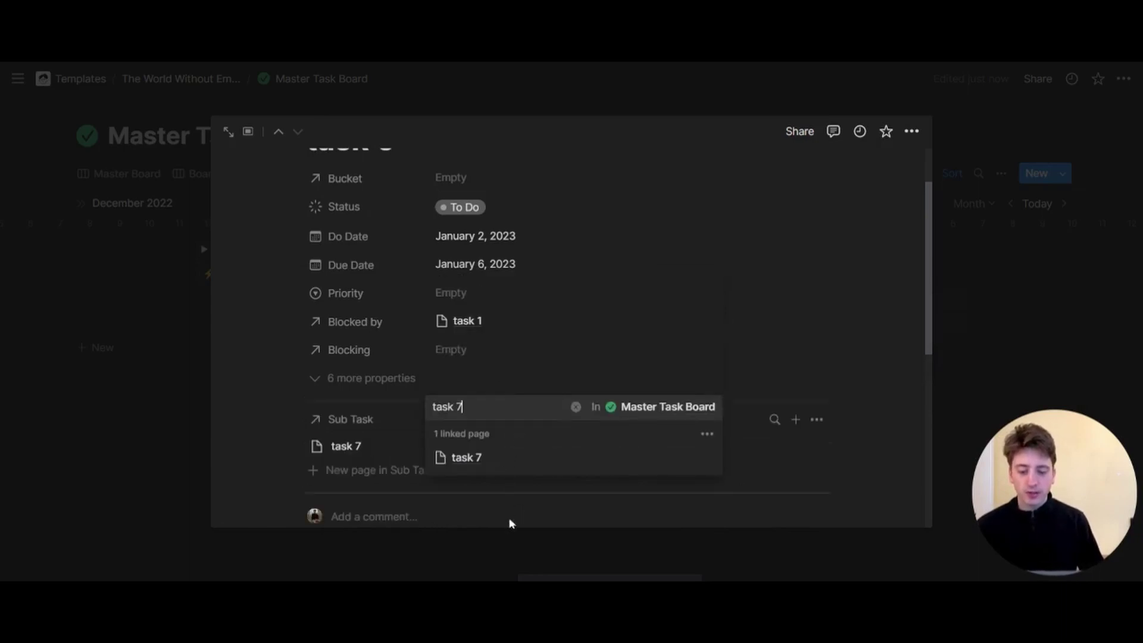
click(451, 370)
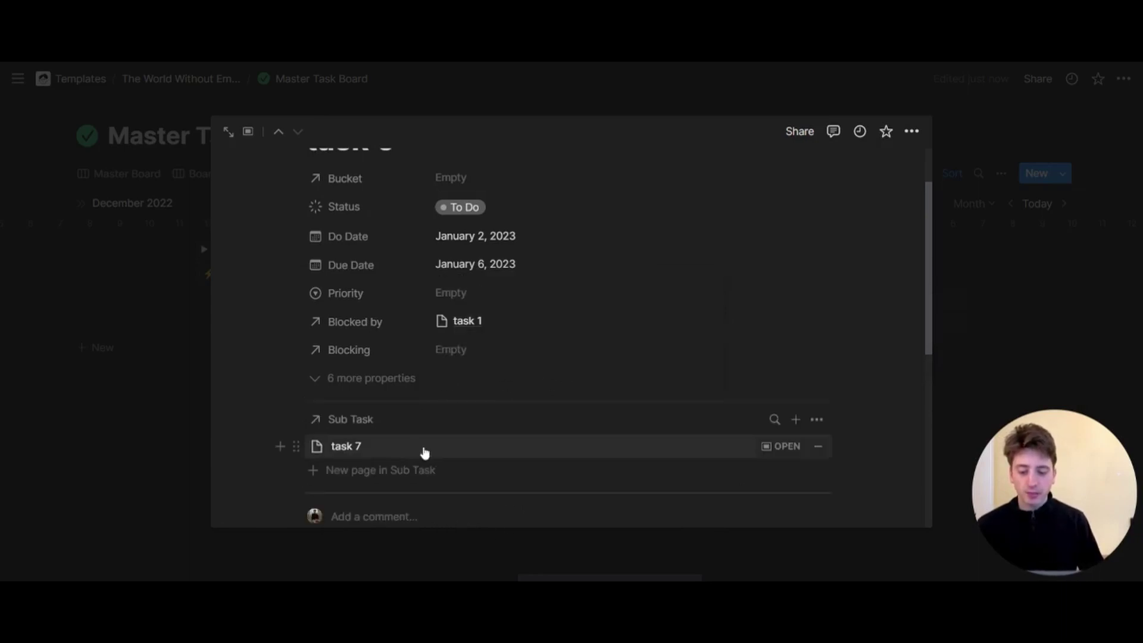
click(780, 448)
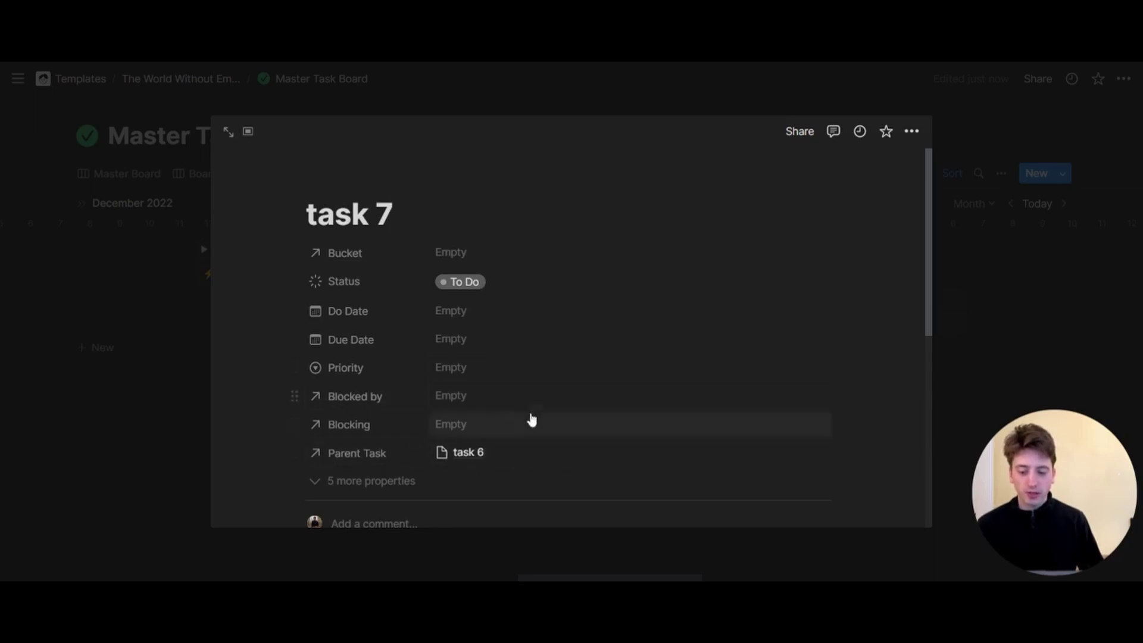
- Close task 7's page and leave task 6 expanded with task 7 nested beneath it
key(Escape)
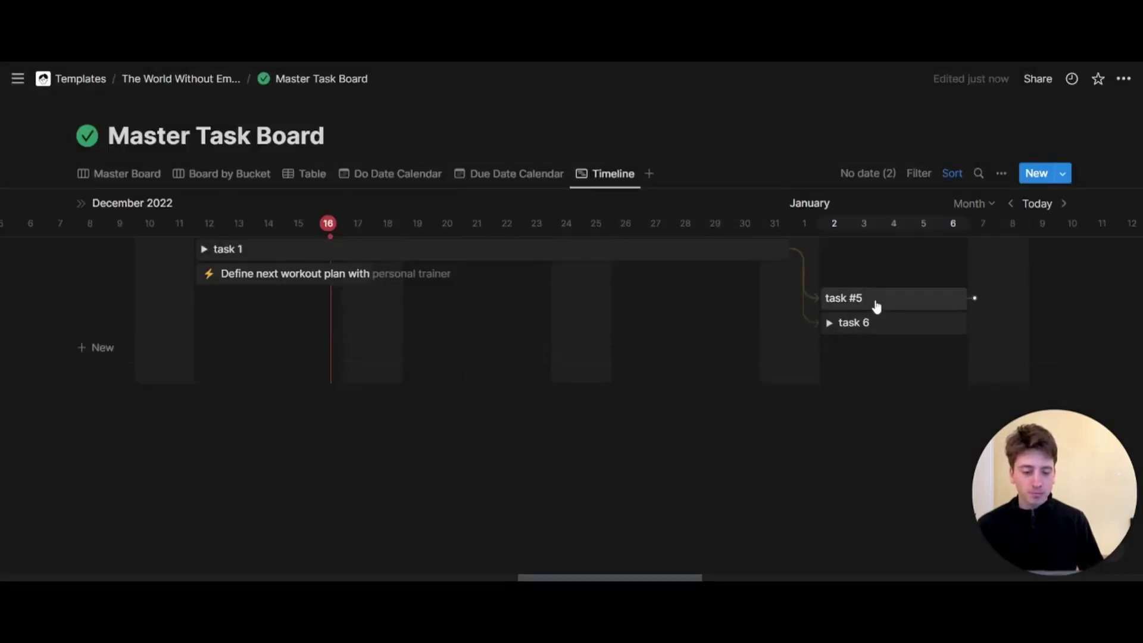
click(829, 323)
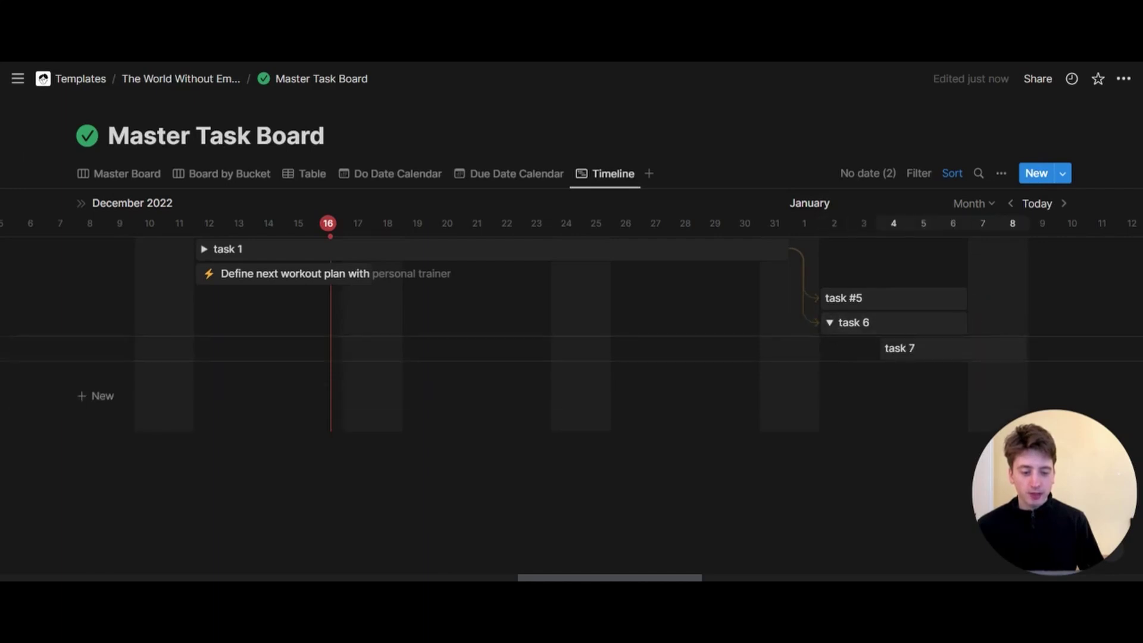
click(830, 323)
click(829, 323)
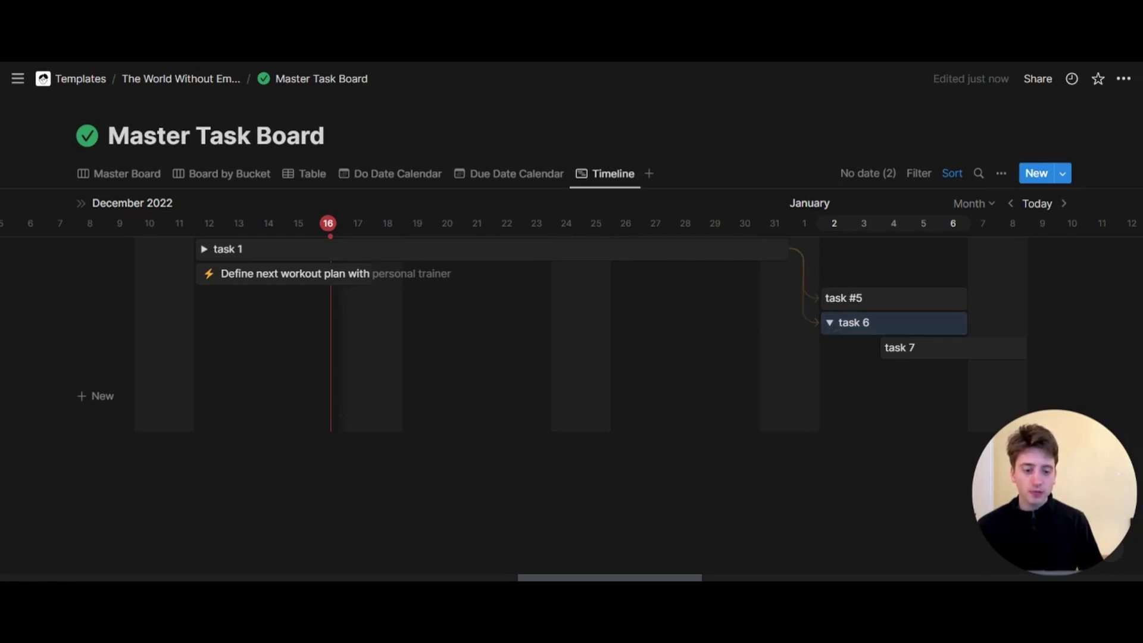
- Change the timeline scale from Month to Quarter, then Year, and open the view options
click(965, 204)
click(951, 337)
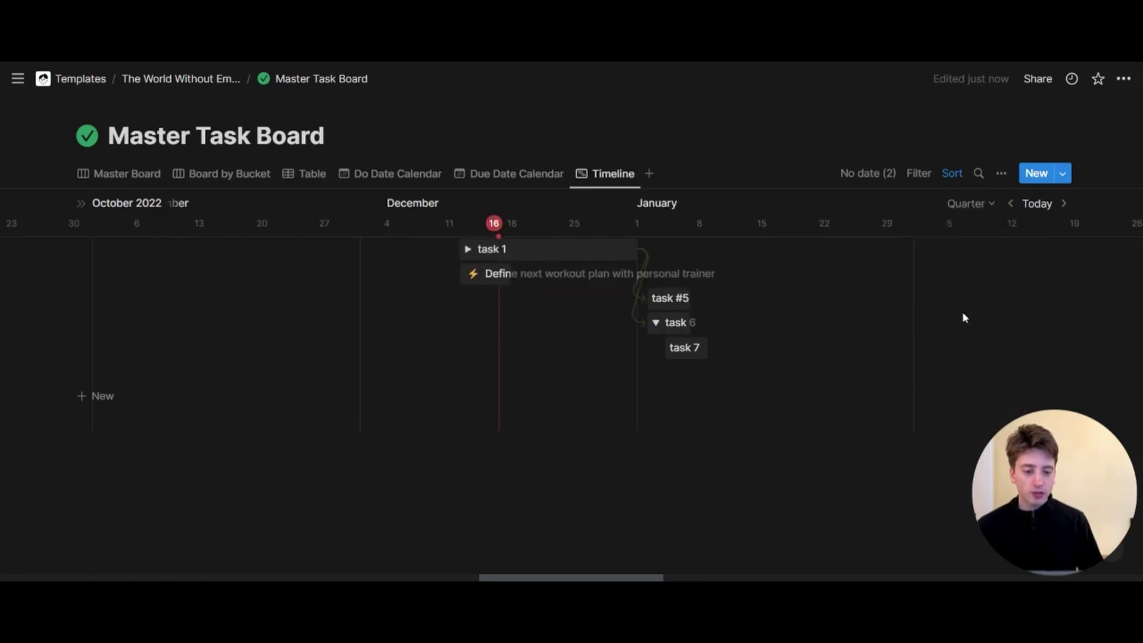
click(969, 206)
click(931, 360)
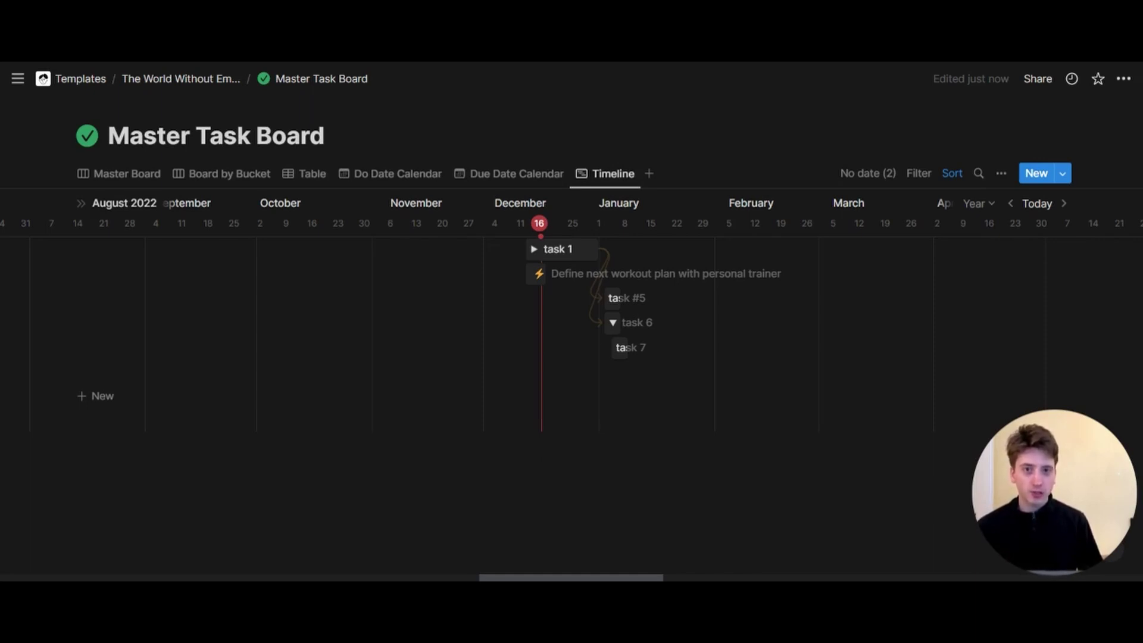
click(1001, 173)
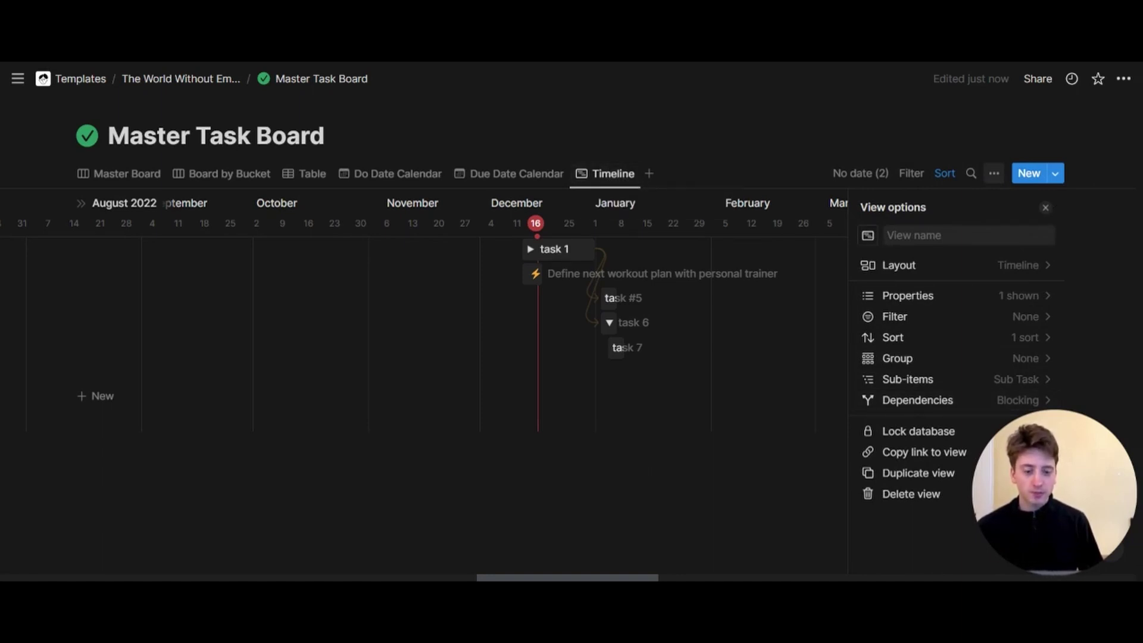
- Close view options, check task 1's Blocking list of task #5 and task 6, then close it
key(Escape)
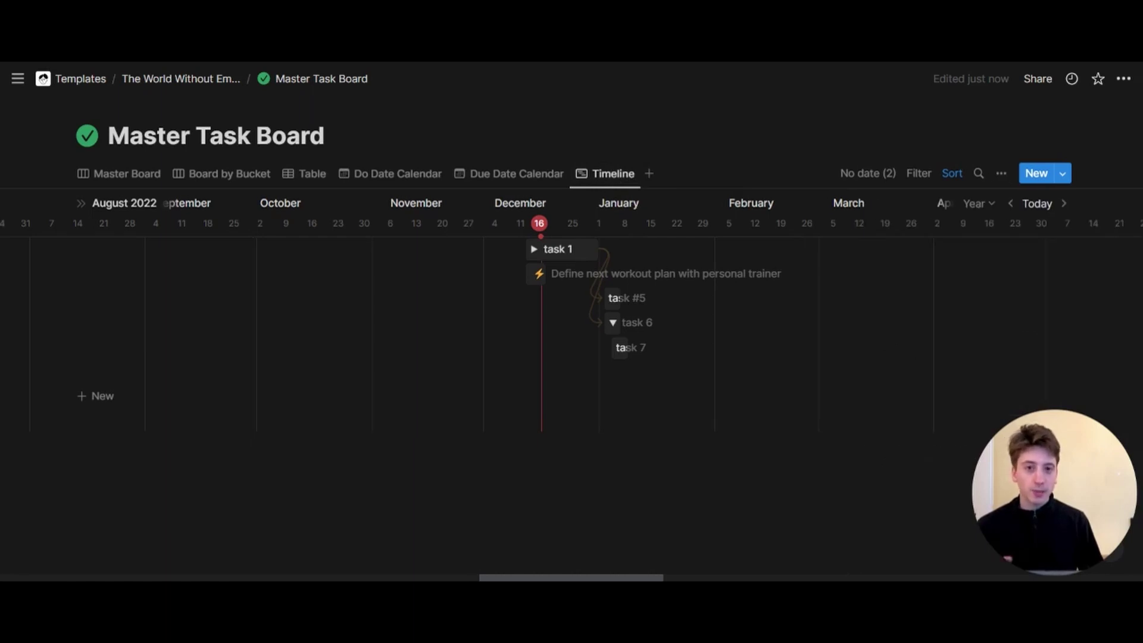
click(566, 256)
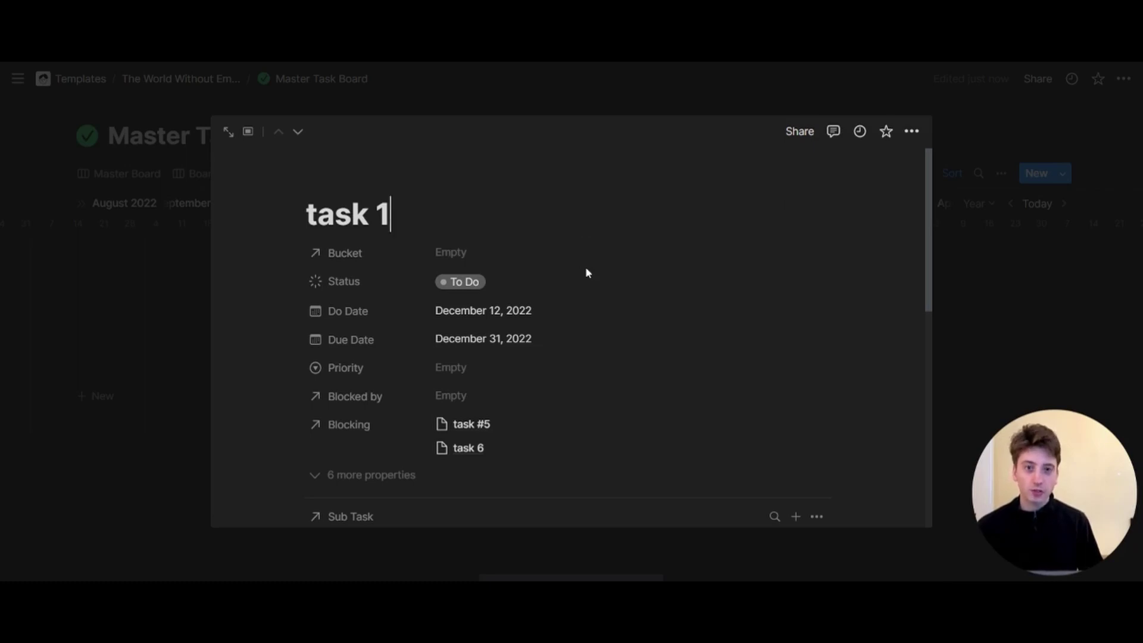
click(1046, 274)
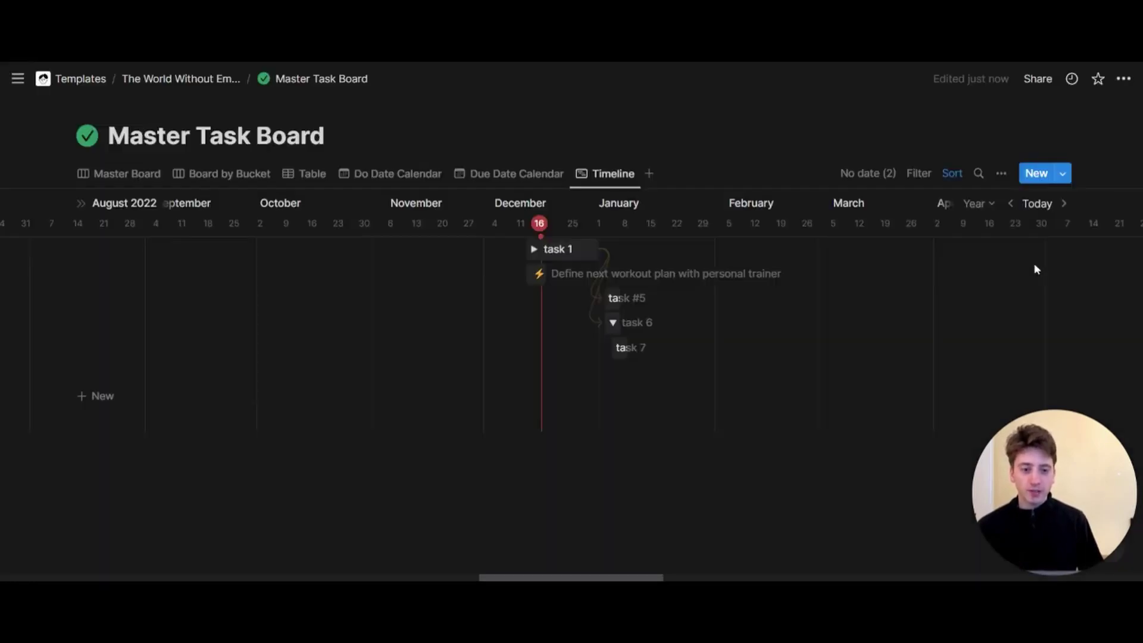